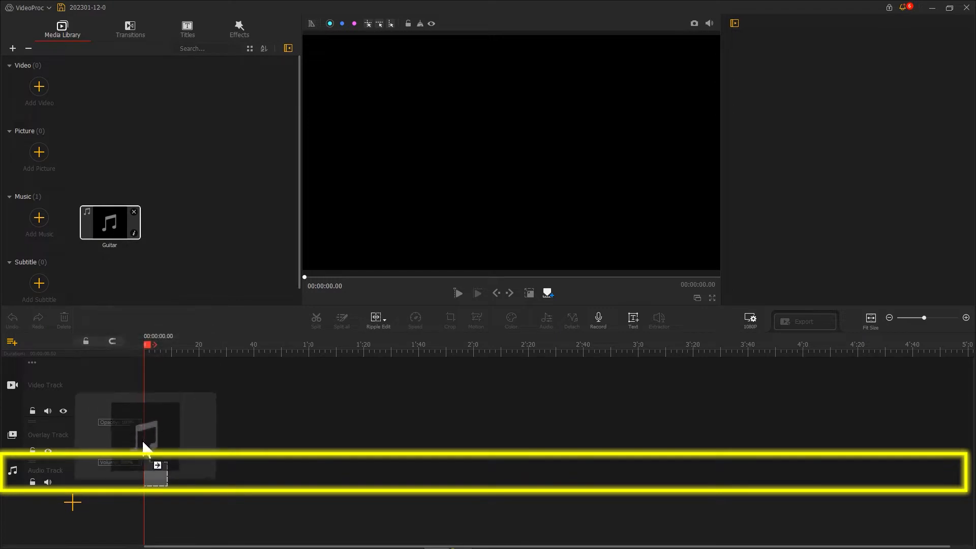
Place the Guitar music at the start of the audio track and open it in the audio editor.
{"action": "left_click_drag", "start_coordinate": [210, 353], "coordinate": [522, 358]}
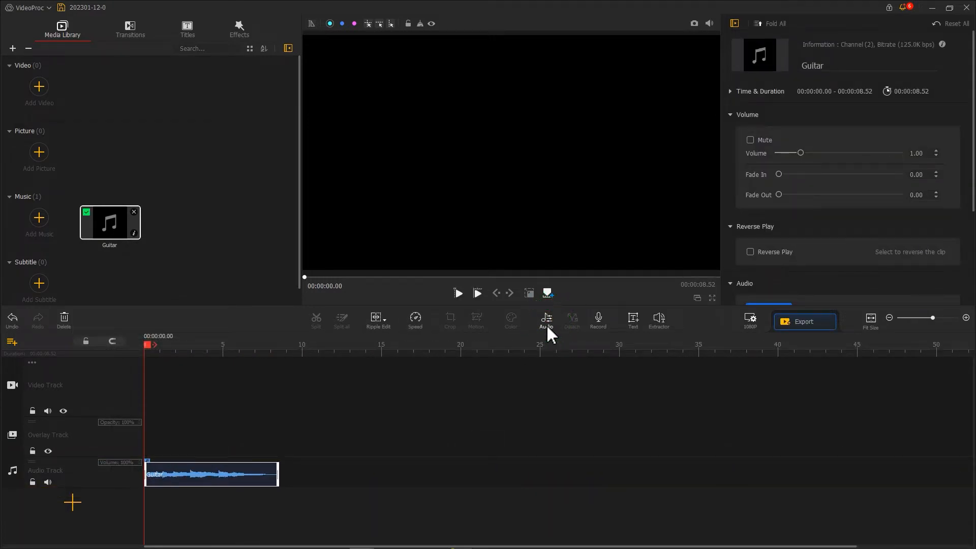
{"action": "left_click", "coordinate": [548, 327]}
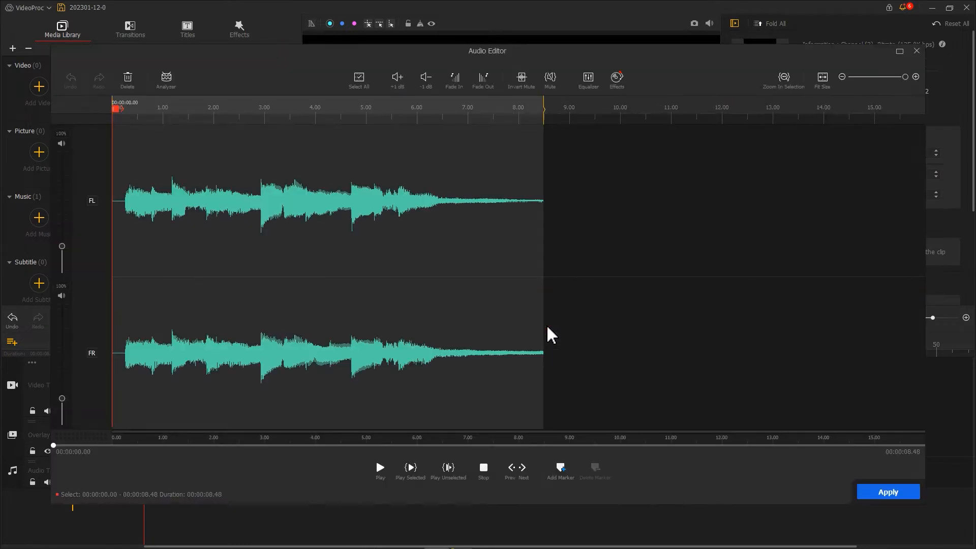
Try to detect the guitar clip's beats automatically with the Audio Beat analysis.
{"action": "left_click", "coordinate": [168, 81]}
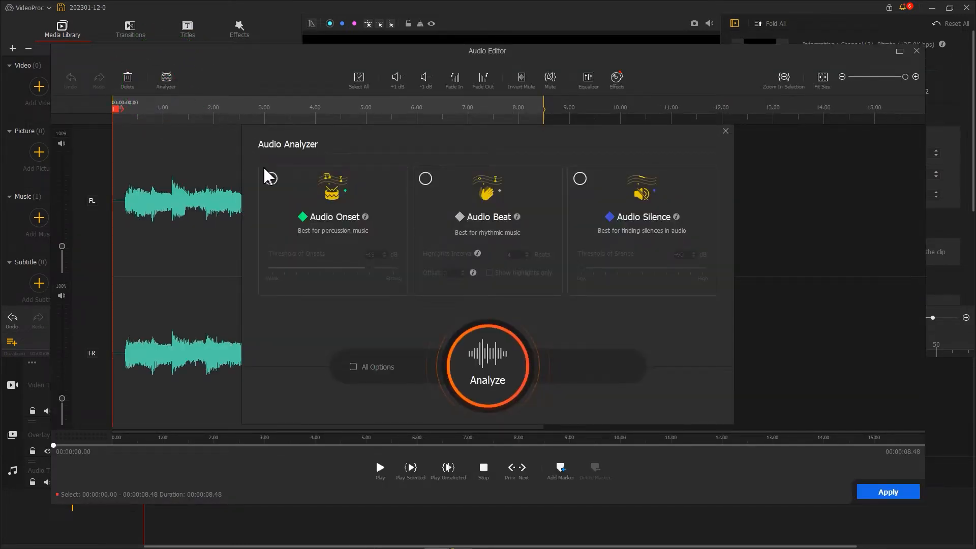
{"action": "left_click", "coordinate": [423, 180]}
{"action": "left_click", "coordinate": [501, 370]}
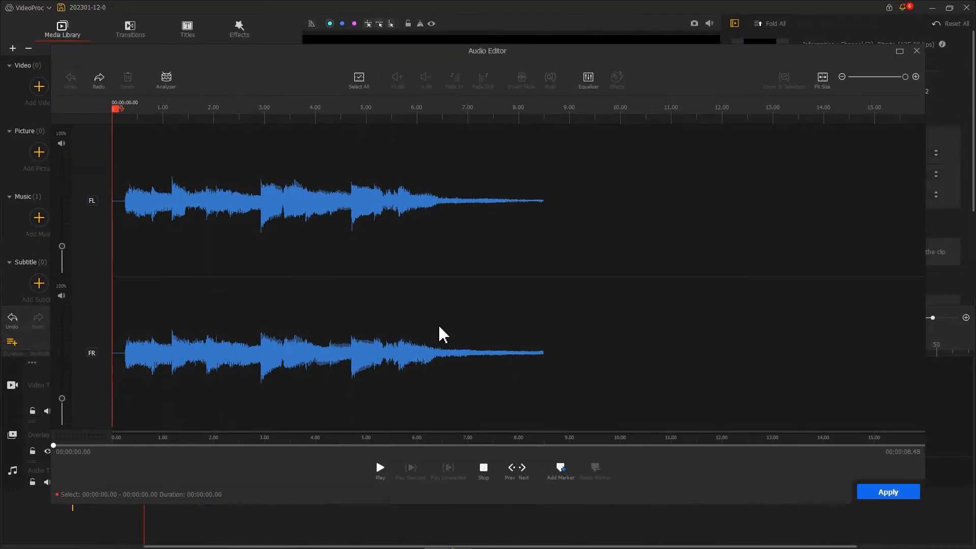
Mark the seven note peaks of the guitar waveform by hand, ending at 4.70 s, and apply the markers to the clip.
{"action": "key", "text": "m"}
{"action": "left_click_drag", "start_coordinate": [127, 119], "coordinate": [359, 148]}
{"action": "key", "text": "m"}
{"action": "key", "text": "m"}
{"action": "key", "text": "m"}
{"action": "key", "text": "m"}
{"action": "key", "text": "m"}
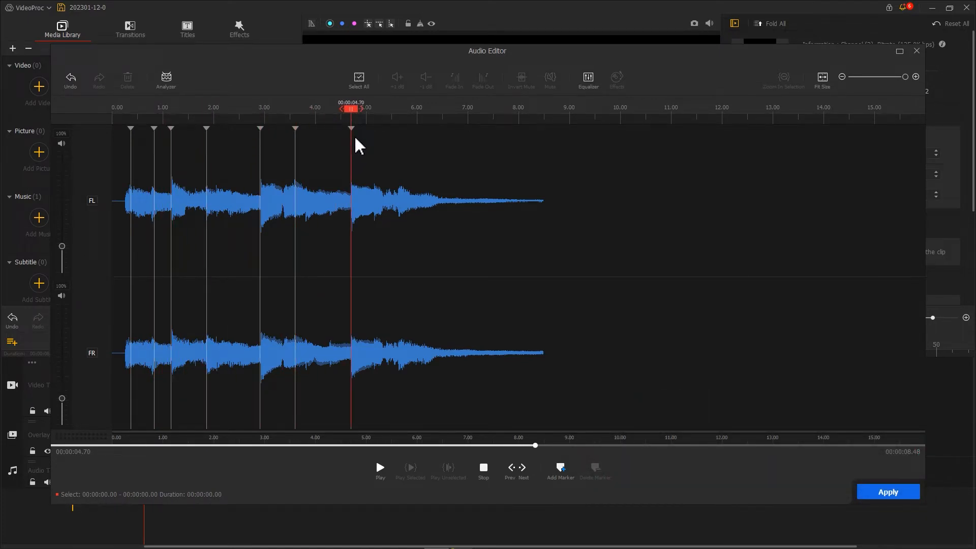
{"action": "left_click", "coordinate": [891, 492]}
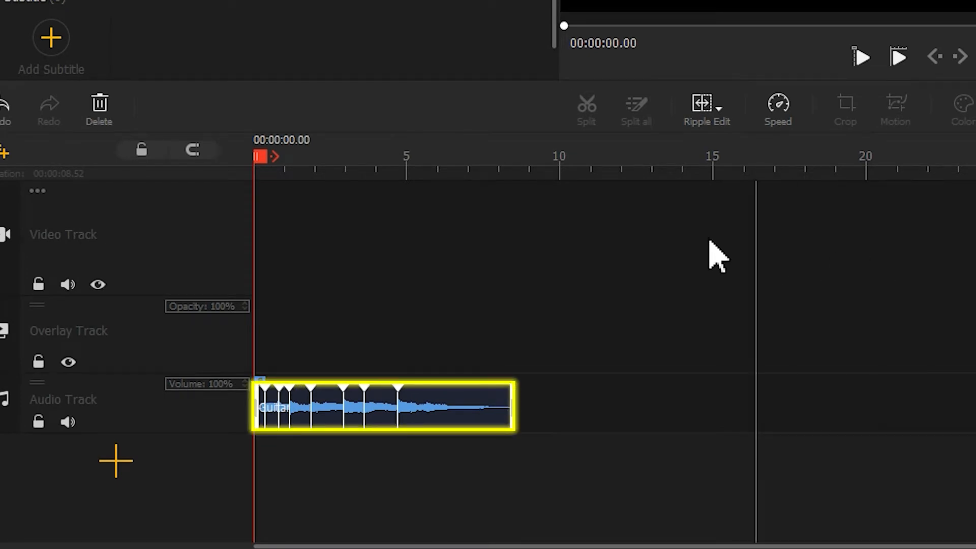
Add timeline markers aligned with each of the guitar clip's seven beat markers, starting at 0.37 s.
{"action": "left_click_drag", "start_coordinate": [499, 175], "coordinate": [675, 173]}
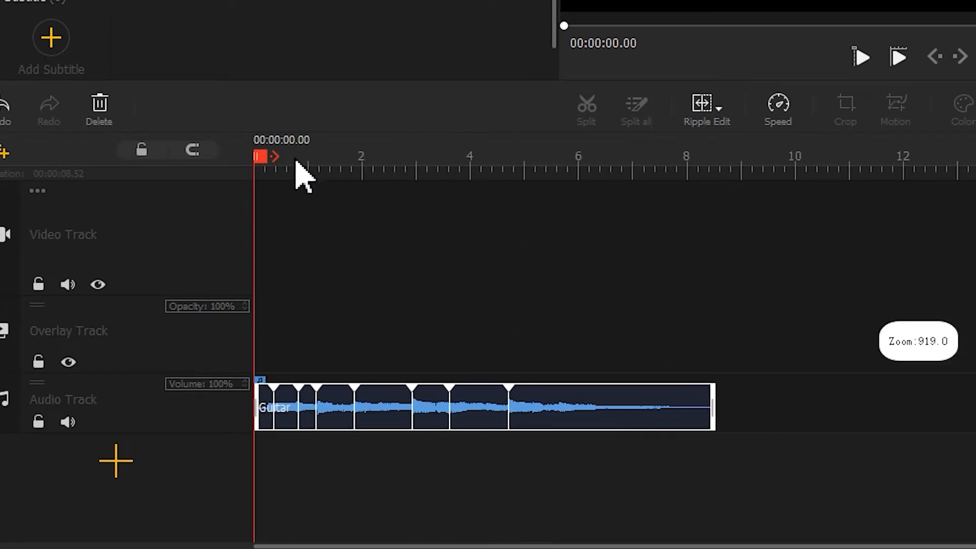
{"action": "left_click", "coordinate": [273, 165]}
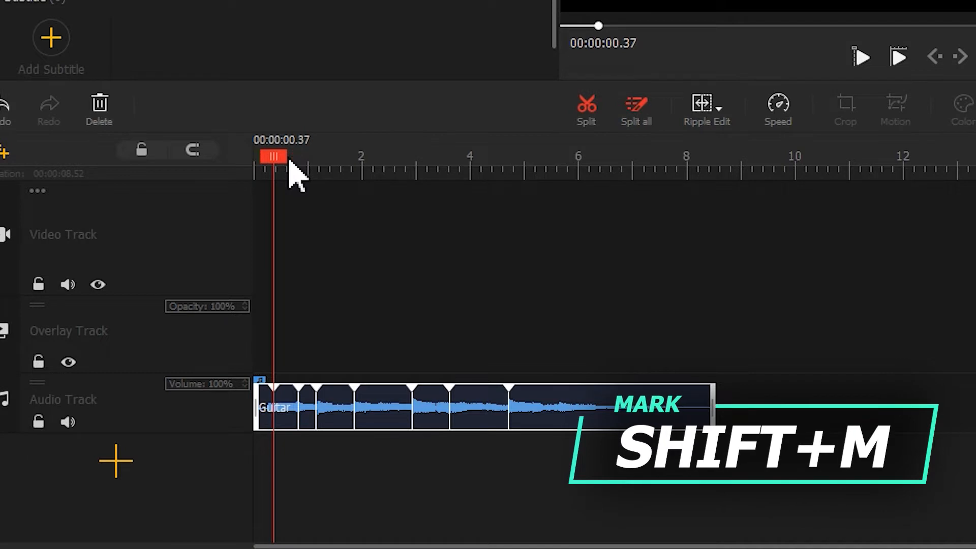
{"action": "left_click", "coordinate": [299, 161]}
{"action": "key", "text": "shift+m"}
{"action": "left_click", "coordinate": [316, 163]}
{"action": "key", "text": "shift+m"}
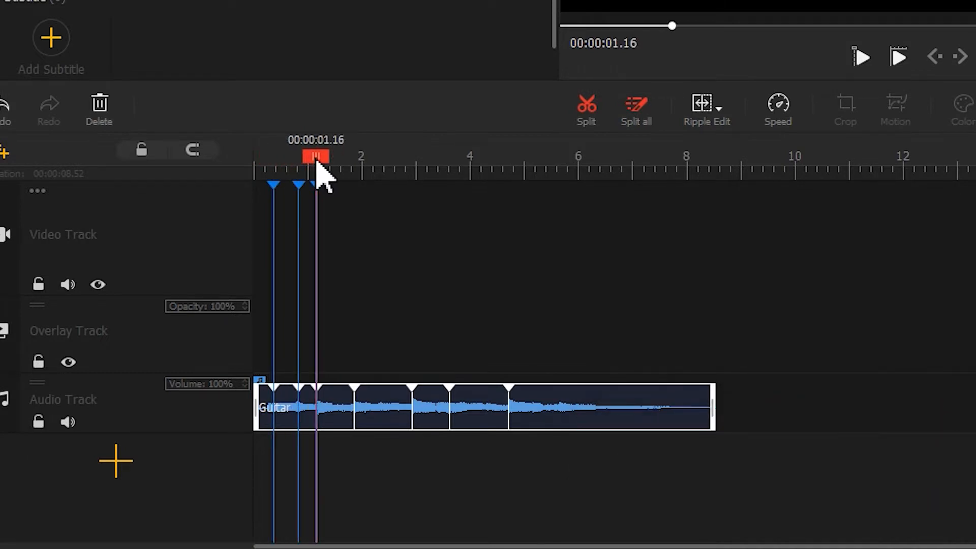
{"action": "left_click", "coordinate": [354, 163]}
{"action": "key", "text": "shift+m"}
{"action": "left_click", "coordinate": [411, 165]}
{"action": "key", "text": "shift+m"}
{"action": "left_click", "coordinate": [441, 167]}
{"action": "left_click", "coordinate": [449, 172]}
{"action": "key", "text": "shift+m"}
{"action": "left_click_drag", "start_coordinate": [451, 172], "coordinate": [509, 165]}
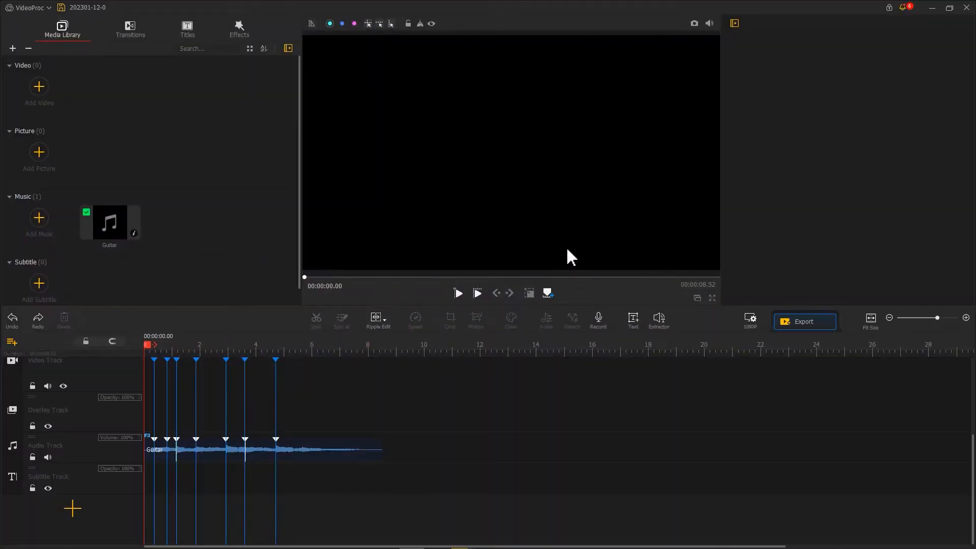
Add a text clip at the timeline start reading "TOURIST" and change it to a heavier sans-serif font.
{"action": "left_click", "coordinate": [633, 321]}
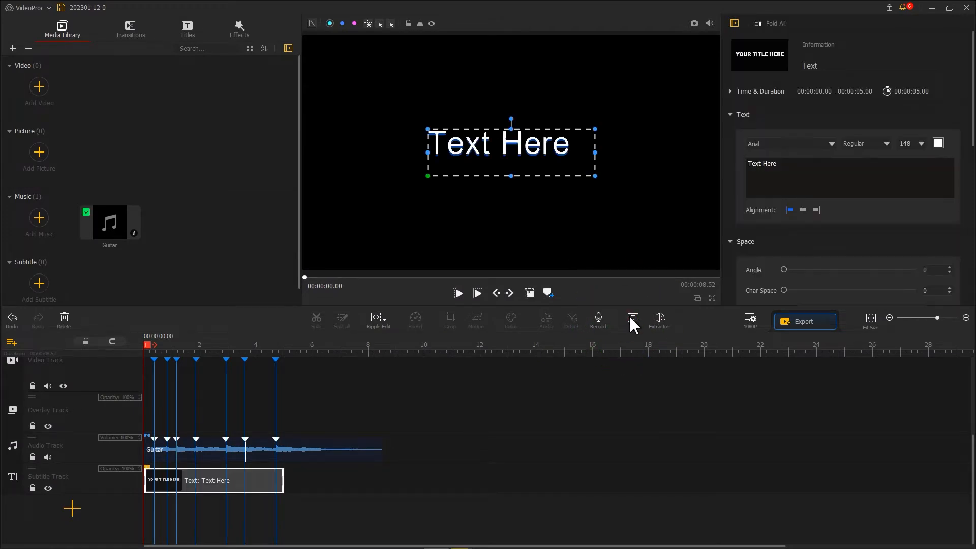
{"action": "left_click_drag", "start_coordinate": [773, 185], "coordinate": [742, 170]}
{"action": "type", "text": "TOURIST"}
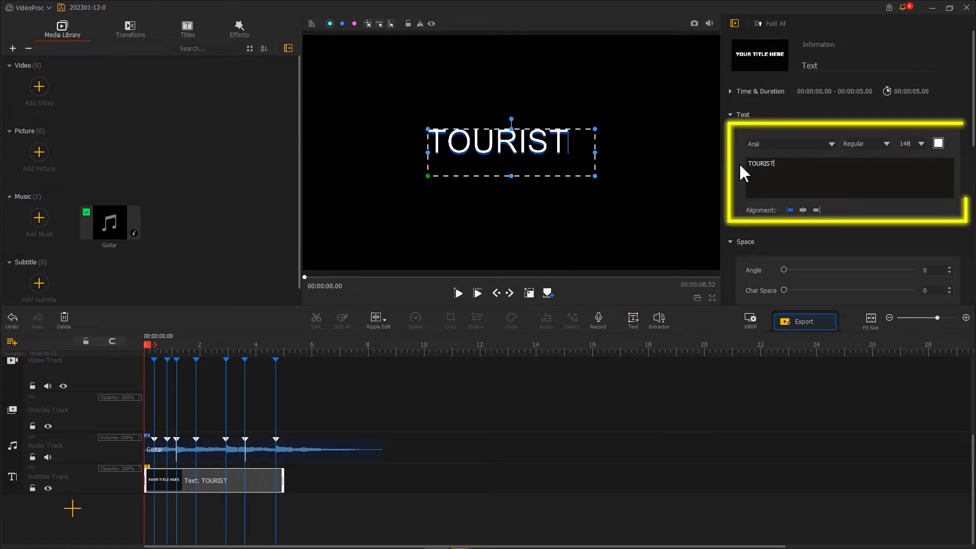
{"action": "left_click", "coordinate": [832, 145]}
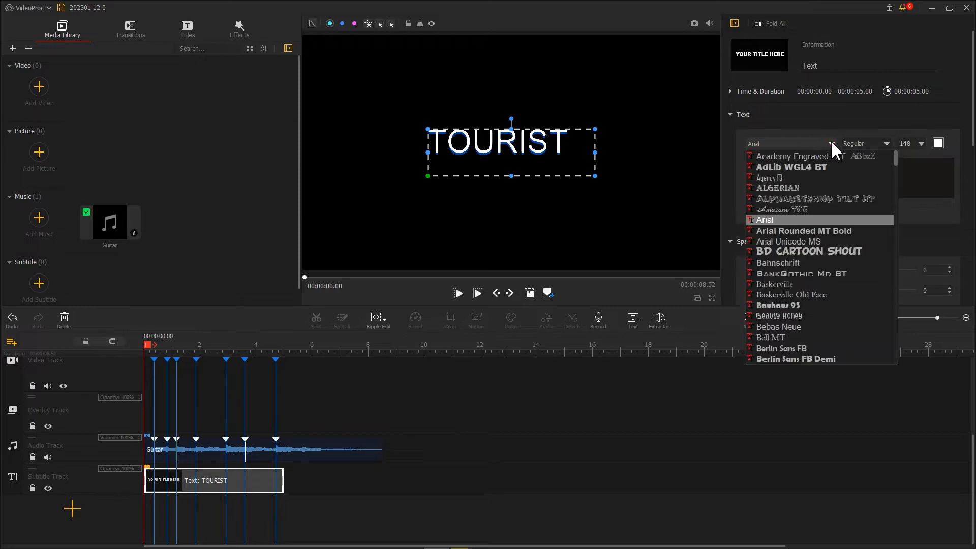
{"action": "key", "text": "Return"}
Remove the title's shadow by reducing its offset and set the character spacing to 7.
{"action": "left_click_drag", "start_coordinate": [973, 127], "coordinate": [963, 280]}
{"action": "left_click_drag", "start_coordinate": [805, 193], "coordinate": [807, 193]}
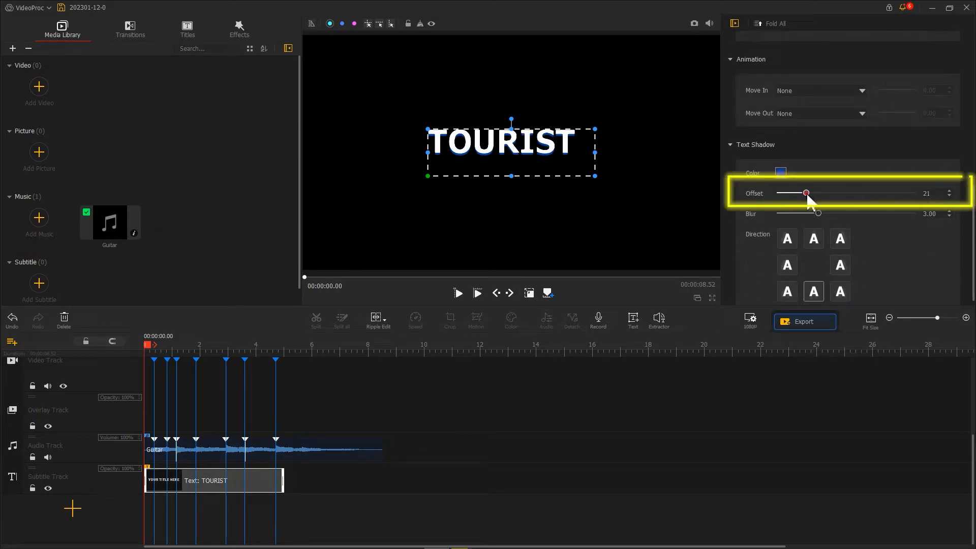
{"action": "left_click_drag", "start_coordinate": [973, 248], "coordinate": [972, 145]}
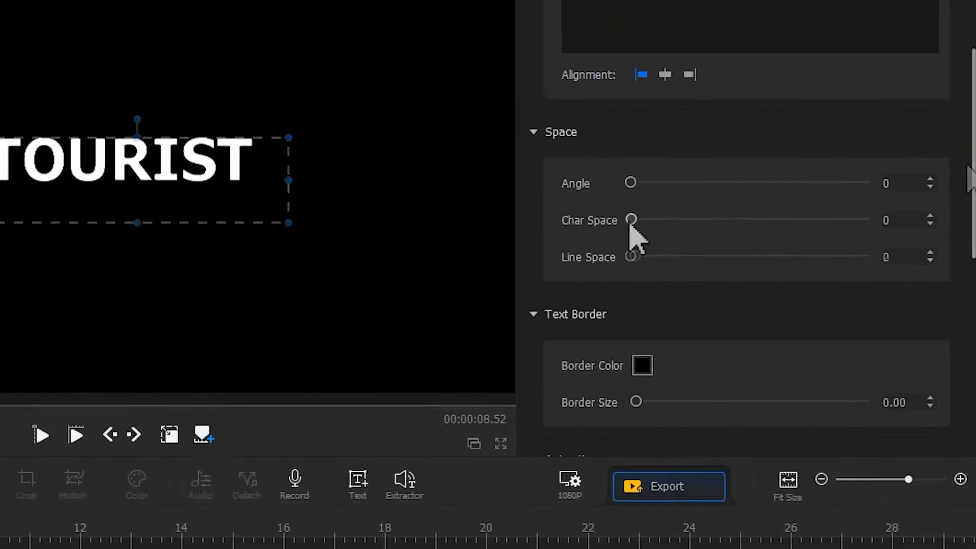
{"action": "left_click_drag", "start_coordinate": [631, 224], "coordinate": [649, 227]}
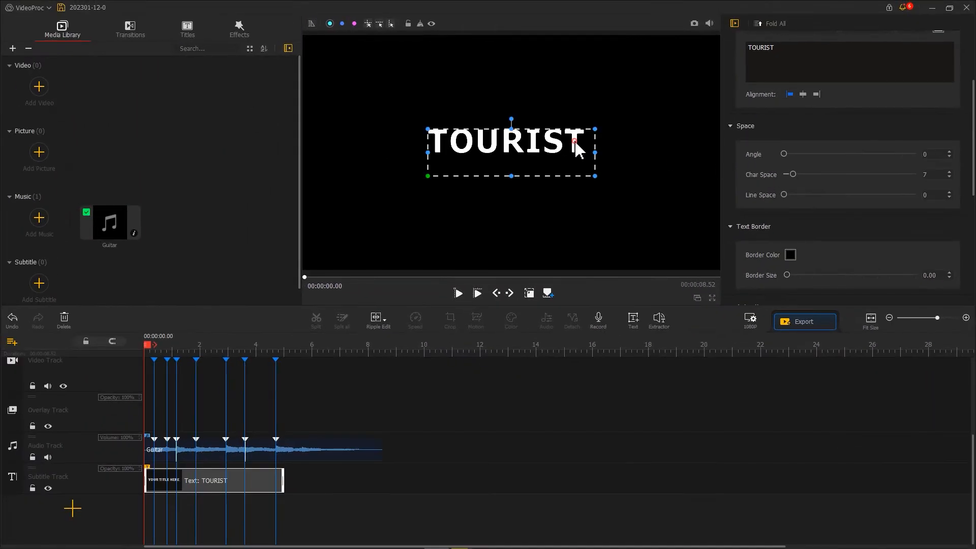
Enlarge the TOURIST title to nearly the full frame width and center it in the preview.
{"action": "left_click_drag", "start_coordinate": [577, 148], "coordinate": [715, 272]}
{"action": "left_click_drag", "start_coordinate": [665, 176], "coordinate": [672, 200]}
{"action": "left_click_drag", "start_coordinate": [310, 241], "coordinate": [312, 239]}
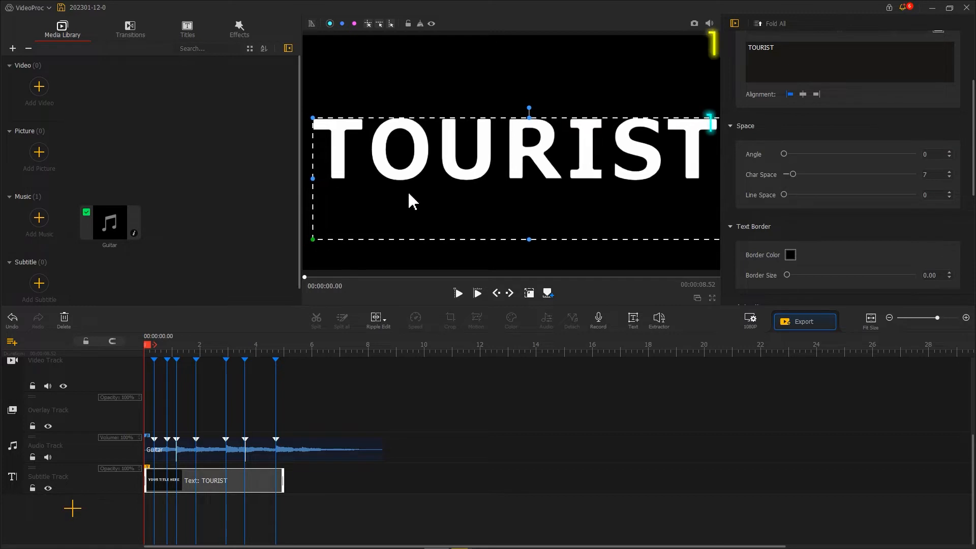
{"action": "left_click_drag", "start_coordinate": [407, 191], "coordinate": [405, 196]}
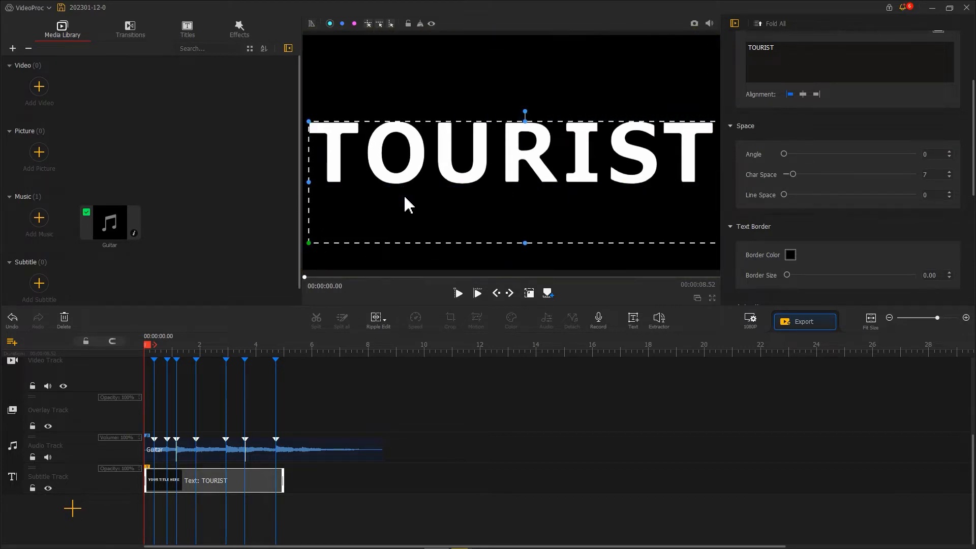
Take a snapshot of the title frame, import the PNG and place it at the start of the overlay track.
{"action": "left_click", "coordinate": [694, 23]}
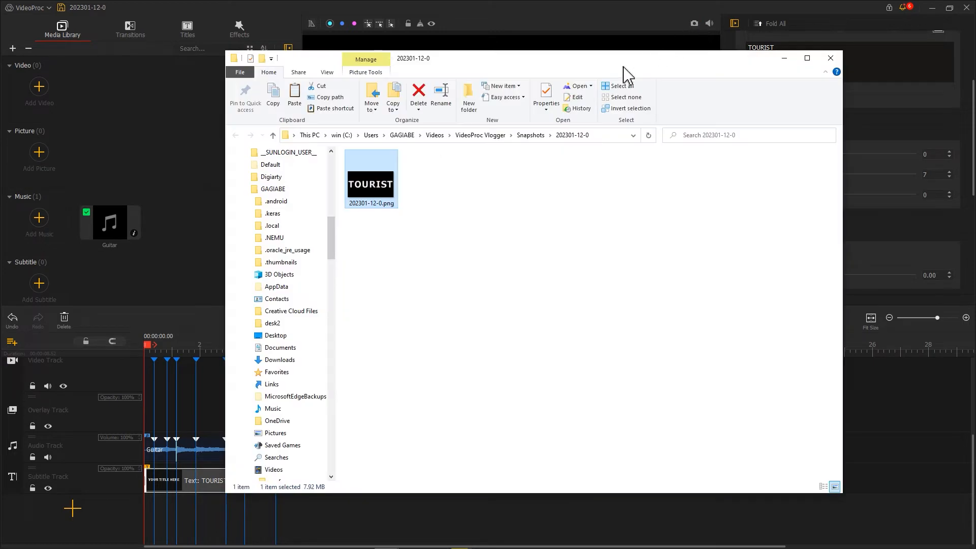
{"action": "left_click_drag", "start_coordinate": [376, 192], "coordinate": [212, 169]}
{"action": "left_click_drag", "start_coordinate": [133, 174], "coordinate": [156, 444]}
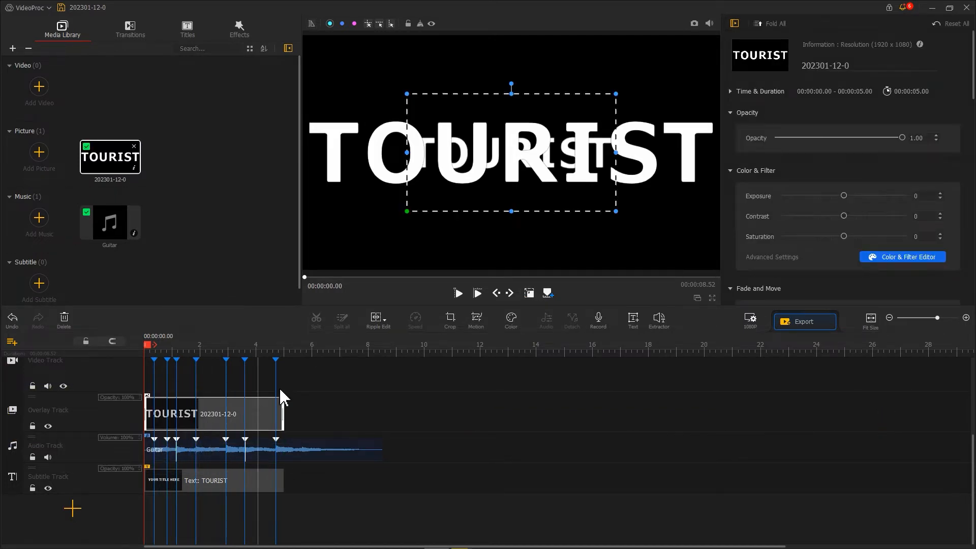
Fit the snapshot overlay to the screen width and delete the original text clip from the subtitle track.
{"action": "scroll", "coordinate": [776, 202], "scroll_direction": "down", "scroll_amount": 5}
{"action": "left_click", "coordinate": [811, 267]}
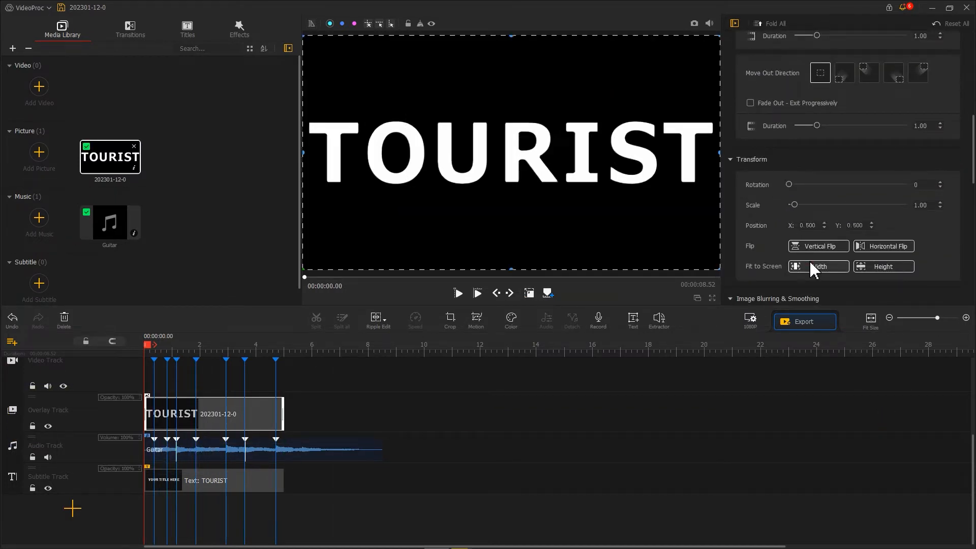
{"action": "right_click", "coordinate": [204, 484]}
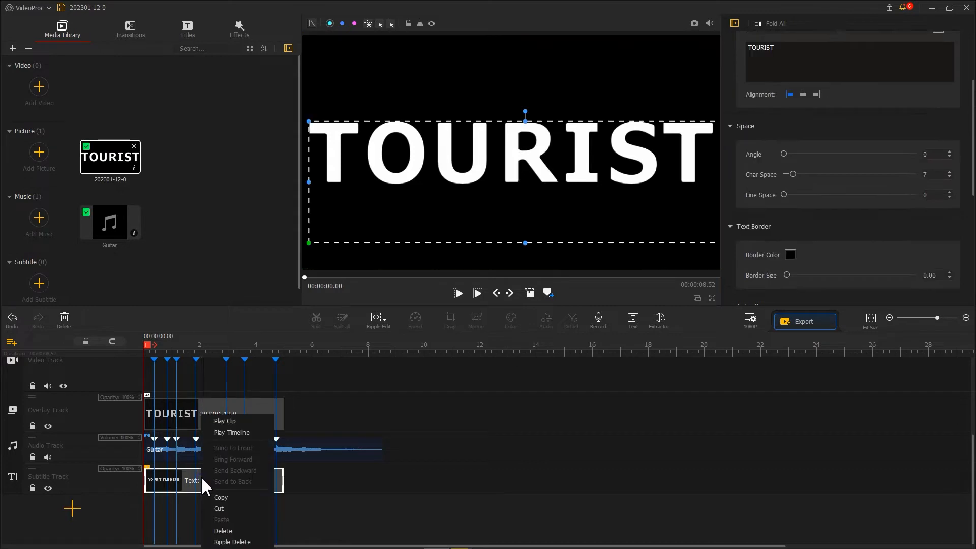
{"action": "left_click", "coordinate": [236, 530]}
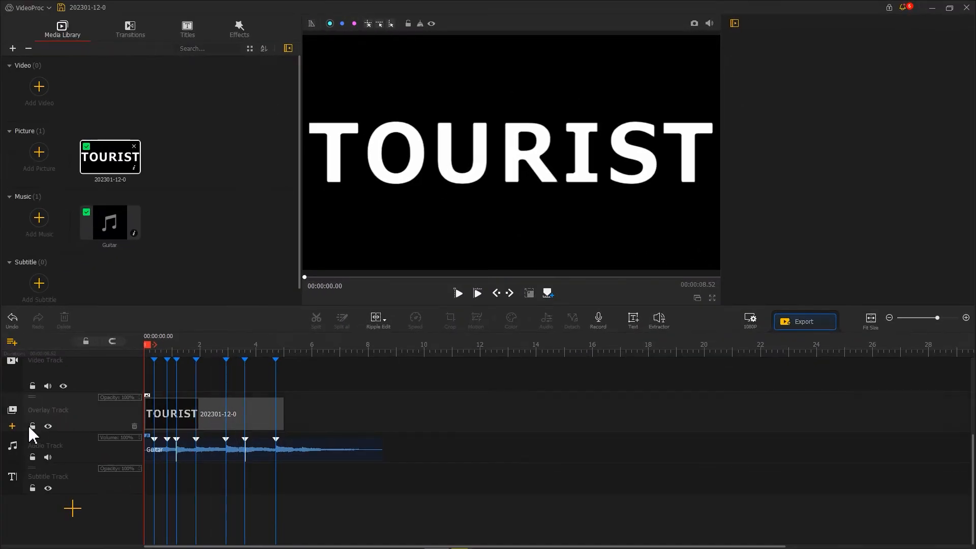
Add seven more overlay tracks, Overlay Track1 through Overlay Track7.
{"action": "left_click", "coordinate": [13, 427]}
{"action": "left_click", "coordinate": [13, 427]}
{"action": "left_click", "coordinate": [13, 428]}
{"action": "left_click", "coordinate": [13, 427]}
{"action": "left_click", "coordinate": [12, 428]}
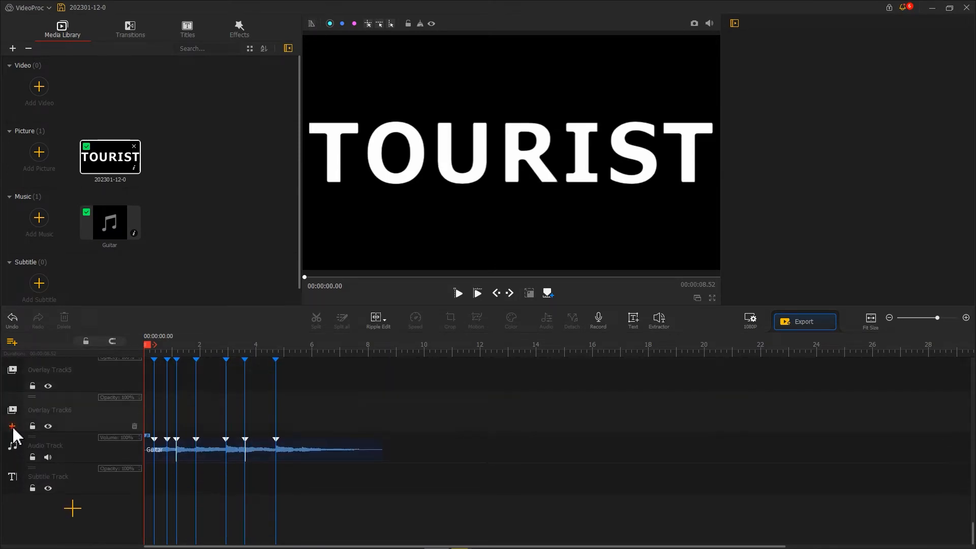
Copy the TOURIST snapshot clip and paste it at the start of every additional overlay track.
{"action": "scroll", "coordinate": [213, 436], "scroll_direction": "up", "scroll_amount": 5}
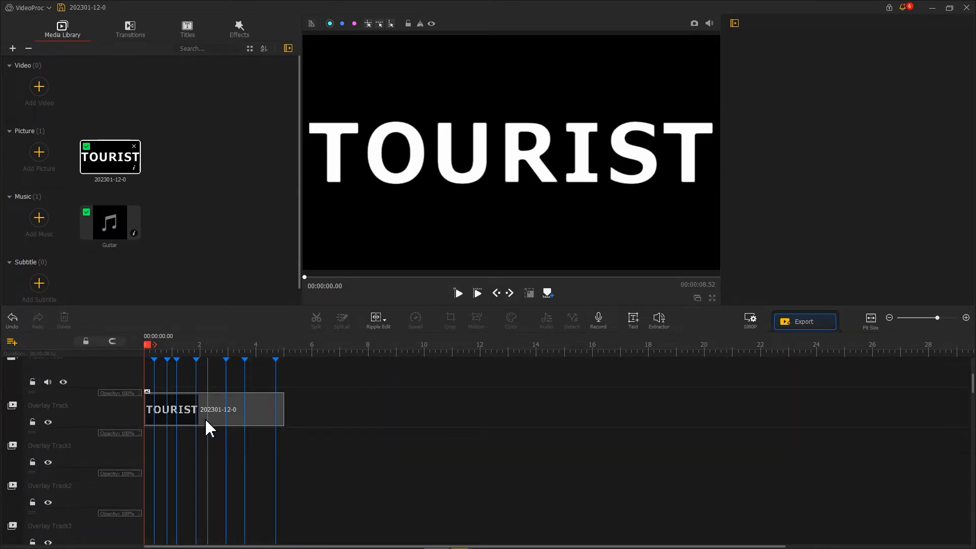
{"action": "right_click", "coordinate": [206, 420]}
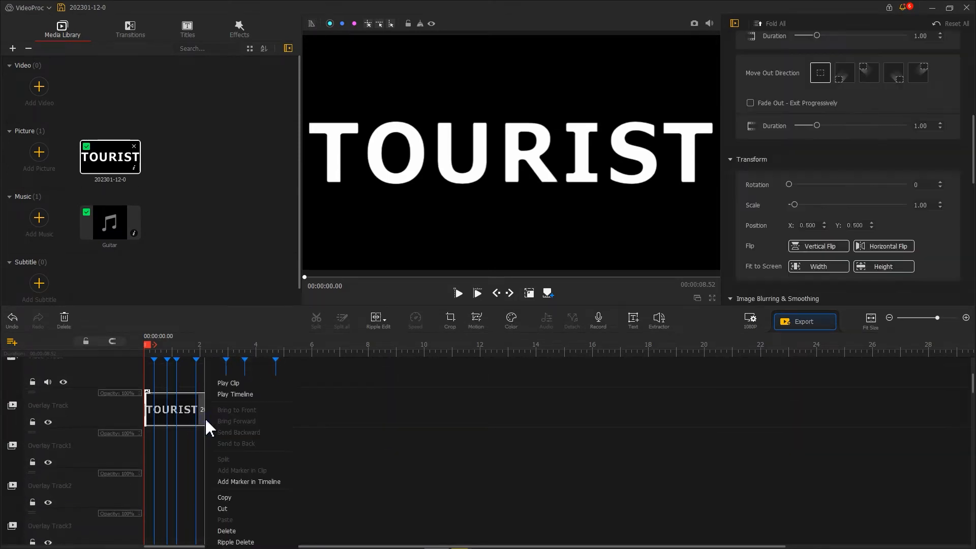
{"action": "left_click", "coordinate": [224, 495]}
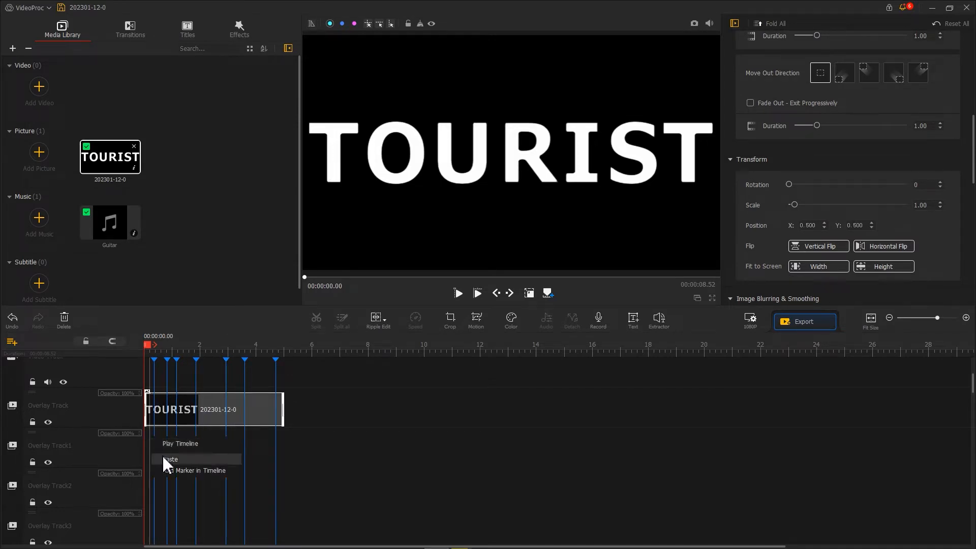
{"action": "left_click", "coordinate": [166, 459]}
{"action": "left_click_drag", "start_coordinate": [173, 449], "coordinate": [165, 449]}
{"action": "right_click", "coordinate": [156, 474]}
{"action": "left_click", "coordinate": [170, 498]}
{"action": "scroll", "coordinate": [164, 478], "scroll_direction": "down", "scroll_amount": 1}
{"action": "right_click", "coordinate": [165, 454]}
{"action": "left_click", "coordinate": [177, 478]}
{"action": "left_click_drag", "start_coordinate": [172, 495], "coordinate": [160, 457]}
{"action": "scroll", "coordinate": [165, 458], "scroll_direction": "down", "scroll_amount": 1}
{"action": "right_click", "coordinate": [152, 443]}
{"action": "left_click", "coordinate": [167, 462]}
{"action": "scroll", "coordinate": [160, 452], "scroll_direction": "down", "scroll_amount": 1}
{"action": "right_click", "coordinate": [152, 430]}
{"action": "left_click", "coordinate": [166, 451]}
{"action": "left_click_drag", "start_coordinate": [173, 513], "coordinate": [161, 513]}
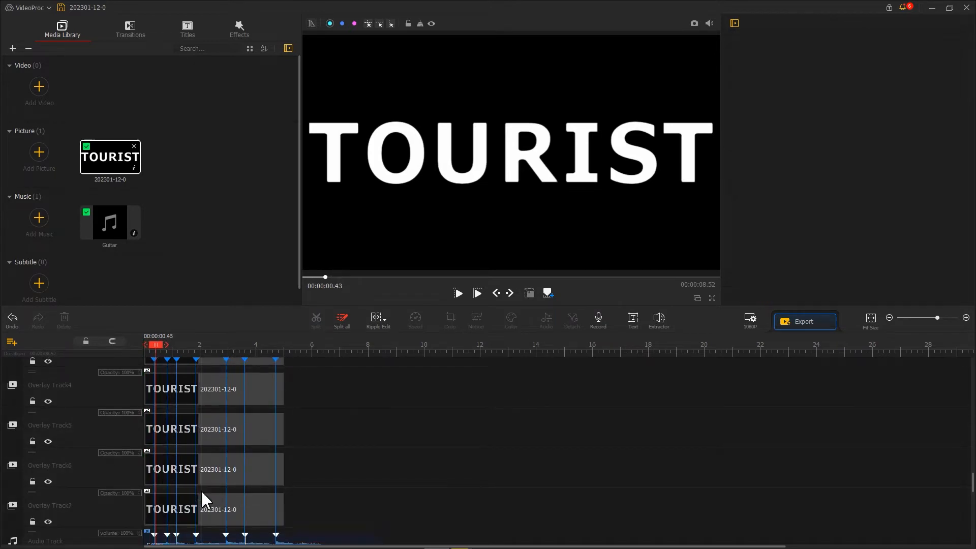
Crop the snapshot on the first overlay track to the initial letter T, 273 px wide.
{"action": "scroll", "coordinate": [193, 457], "scroll_direction": "up", "scroll_amount": 5}
{"action": "left_click", "coordinate": [189, 444]}
{"action": "left_click", "coordinate": [450, 328]}
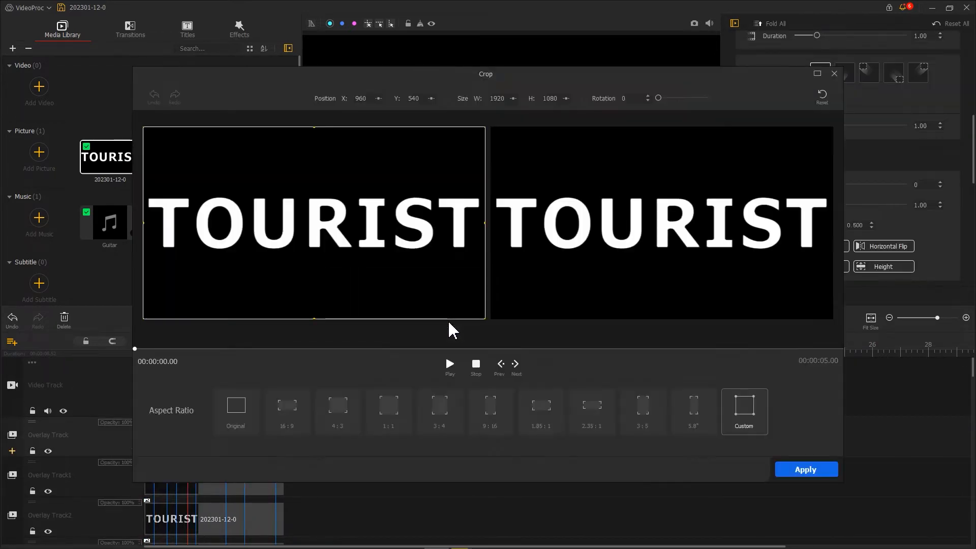
{"action": "left_click_drag", "start_coordinate": [486, 222], "coordinate": [193, 246]}
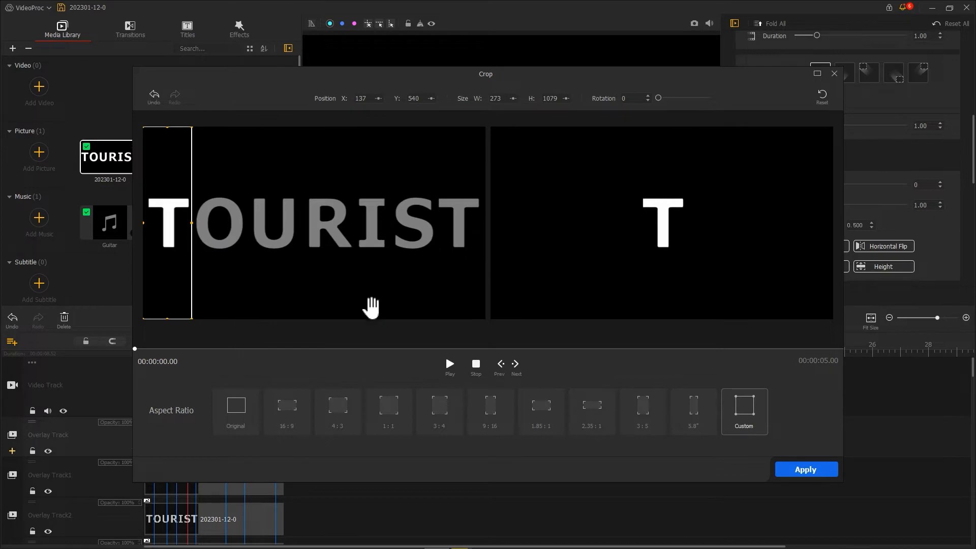
{"action": "left_click", "coordinate": [798, 469]}
Crop the snapshot on Overlay Track1 to the letter O.
{"action": "left_click", "coordinate": [184, 479]}
{"action": "left_click", "coordinate": [450, 326]}
{"action": "left_click_drag", "start_coordinate": [143, 223], "coordinate": [192, 225]}
{"action": "left_click_drag", "start_coordinate": [485, 222], "coordinate": [250, 242]}
{"action": "left_click", "coordinate": [798, 471]}
Crop another stacked snapshot to isolate the letter R.
{"action": "scroll", "coordinate": [176, 455], "scroll_direction": "down", "scroll_amount": 3}
{"action": "left_click", "coordinate": [173, 455]}
{"action": "left_click", "coordinate": [450, 326]}
{"action": "left_click_drag", "start_coordinate": [143, 223], "coordinate": [304, 225]}
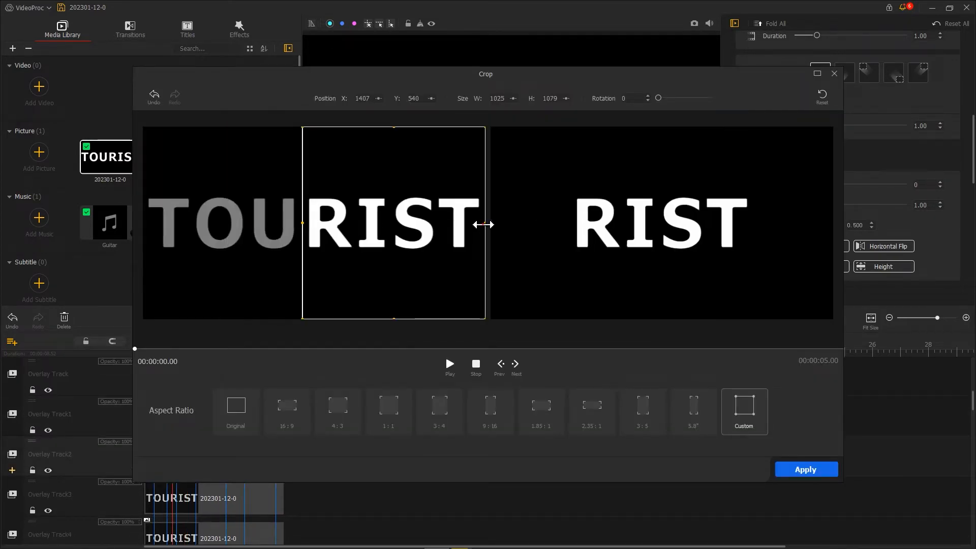
{"action": "left_click_drag", "start_coordinate": [484, 224], "coordinate": [355, 226]}
{"action": "left_click", "coordinate": [793, 468]}
Crop the snapshot on the following overlay track to the letter I.
{"action": "scroll", "coordinate": [171, 441], "scroll_direction": "down", "scroll_amount": 3}
{"action": "left_click", "coordinate": [167, 441]}
{"action": "left_click", "coordinate": [450, 323]}
{"action": "left_click_drag", "start_coordinate": [144, 224], "coordinate": [354, 226]}
{"action": "left_click_drag", "start_coordinate": [485, 227], "coordinate": [391, 228]}
{"action": "left_click", "coordinate": [802, 469]}
Crop the next overlay snapshot down the stack to the letter S.
{"action": "scroll", "coordinate": [190, 422], "scroll_direction": "down", "scroll_amount": 3}
{"action": "left_click", "coordinate": [190, 420]}
{"action": "left_click", "coordinate": [451, 322]}
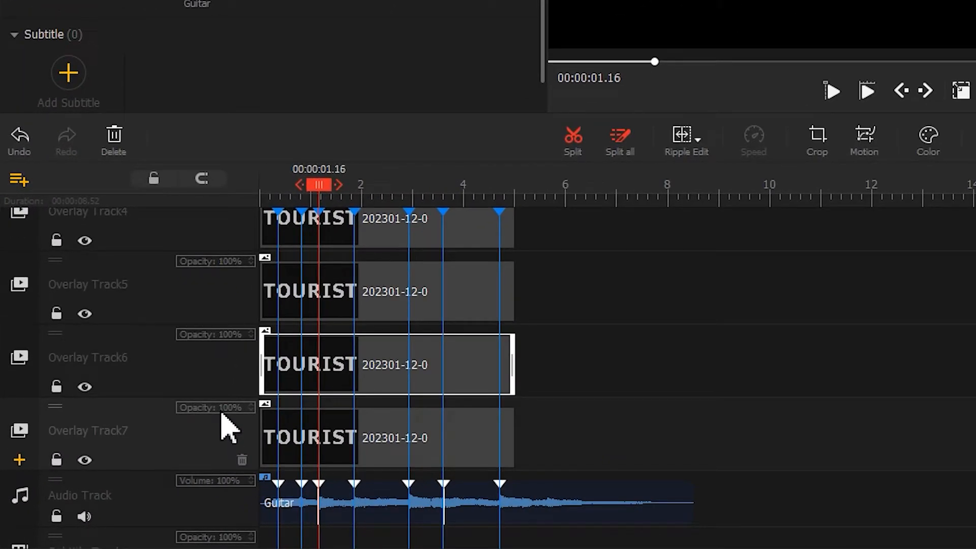
Lower the opacity of Overlay Track7 to 44% and lock the track as an alignment guide.
{"action": "left_click", "coordinate": [221, 412]}
{"action": "left_click_drag", "start_coordinate": [269, 443], "coordinate": [217, 448]}
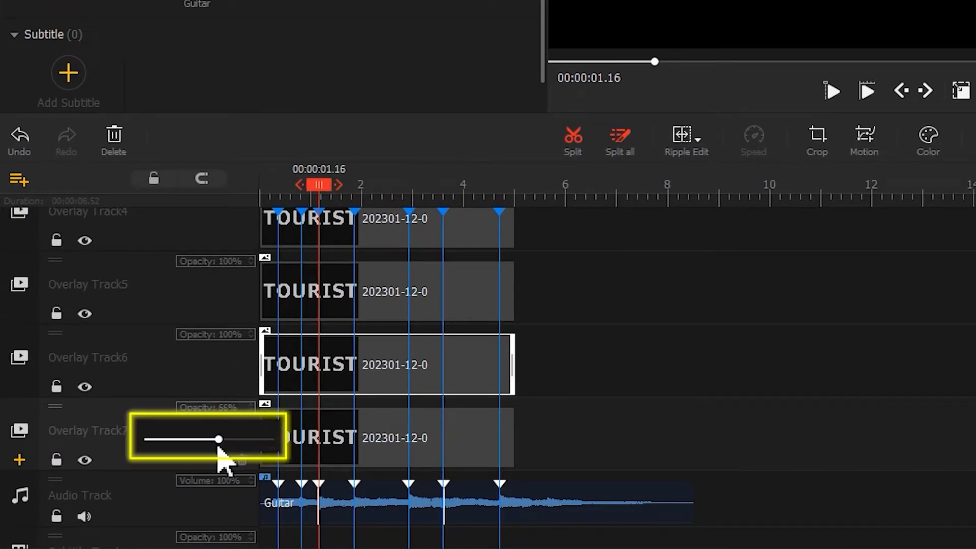
{"action": "left_click", "coordinate": [56, 460]}
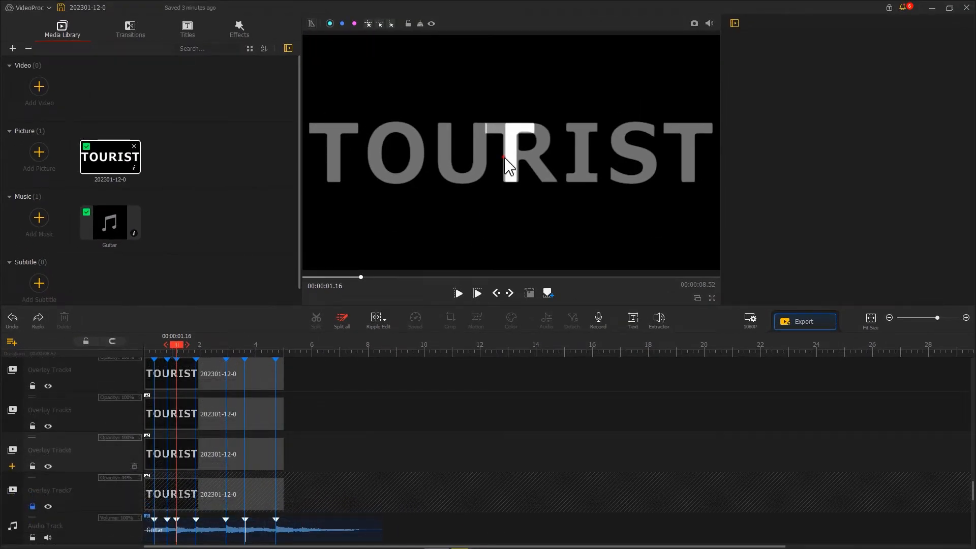
Align the final T, the S and the I over the faded guide text, locking Overlay Track6, Track5 and Track4 as each is placed.
{"action": "left_click_drag", "start_coordinate": [507, 165], "coordinate": [692, 184]}
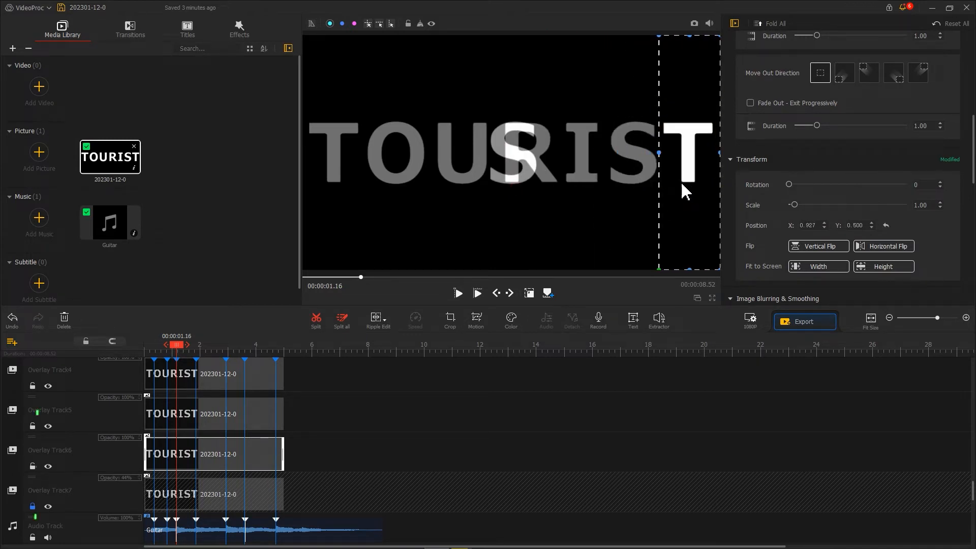
{"action": "left_click", "coordinate": [33, 467]}
{"action": "left_click", "coordinate": [33, 426]}
{"action": "left_click_drag", "start_coordinate": [503, 198], "coordinate": [584, 189]}
{"action": "left_click", "coordinate": [33, 386]}
Align the remaining R, U, O and first T over the guide text, locking their overlay tracks as each letter is placed.
{"action": "left_click_drag", "start_coordinate": [518, 179], "coordinate": [411, 200]}
{"action": "left_click", "coordinate": [32, 457]}
{"action": "left_click", "coordinate": [519, 201]}
{"action": "left_click", "coordinate": [32, 418]}
{"action": "left_click", "coordinate": [32, 377]}
{"action": "scroll", "coordinate": [32, 377], "scroll_direction": "up", "scroll_amount": 3}
{"action": "left_click", "coordinate": [536, 195]}
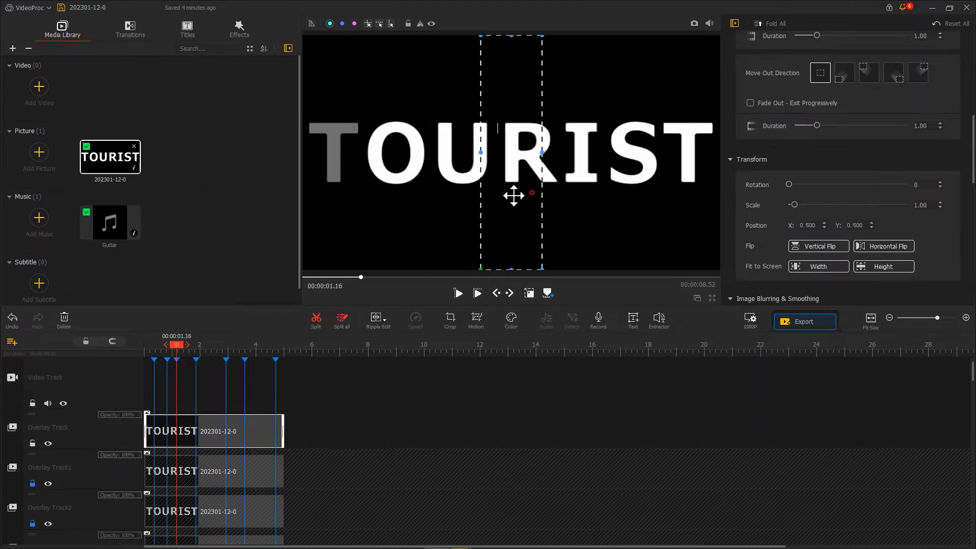
{"action": "left_click", "coordinate": [33, 443]}
Unlock all the letter tracks from Overlay Track through Overlay Track6.
{"action": "left_click", "coordinate": [33, 443]}
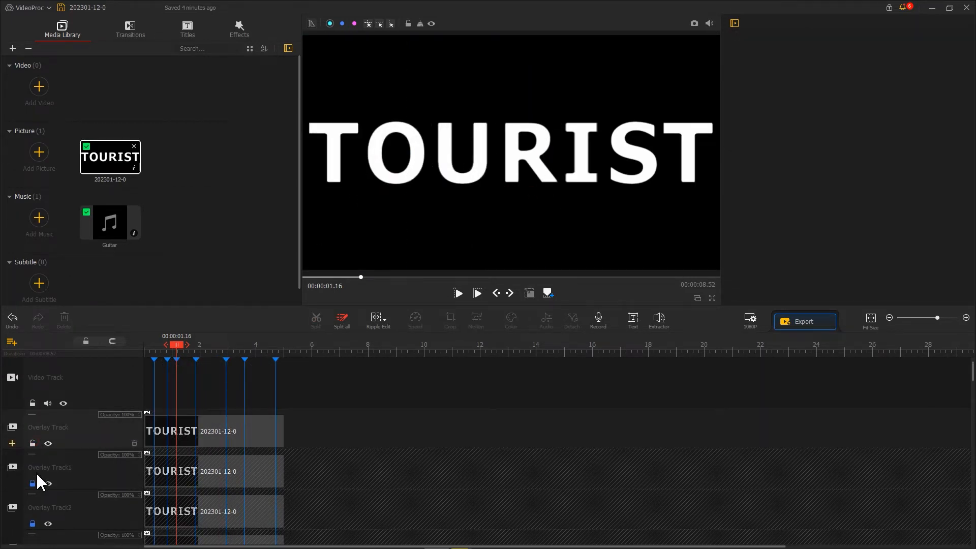
{"action": "left_click", "coordinate": [34, 484]}
{"action": "scroll", "coordinate": [34, 483], "scroll_direction": "down", "scroll_amount": 2}
{"action": "left_click", "coordinate": [34, 480]}
{"action": "scroll", "coordinate": [33, 479], "scroll_direction": "down", "scroll_amount": 2}
{"action": "left_click", "coordinate": [33, 475]}
{"action": "scroll", "coordinate": [33, 472], "scroll_direction": "down", "scroll_amount": 1}
{"action": "left_click", "coordinate": [32, 495]}
{"action": "scroll", "coordinate": [33, 498], "scroll_direction": "down", "scroll_amount": 1}
{"action": "left_click", "coordinate": [32, 505]}
{"action": "scroll", "coordinate": [33, 488], "scroll_direction": "down", "scroll_amount": 3}
{"action": "left_click", "coordinate": [34, 467]}
Unlock the faded guide track, Overlay Track7, and remove it from the timeline.
{"action": "left_click", "coordinate": [33, 507]}
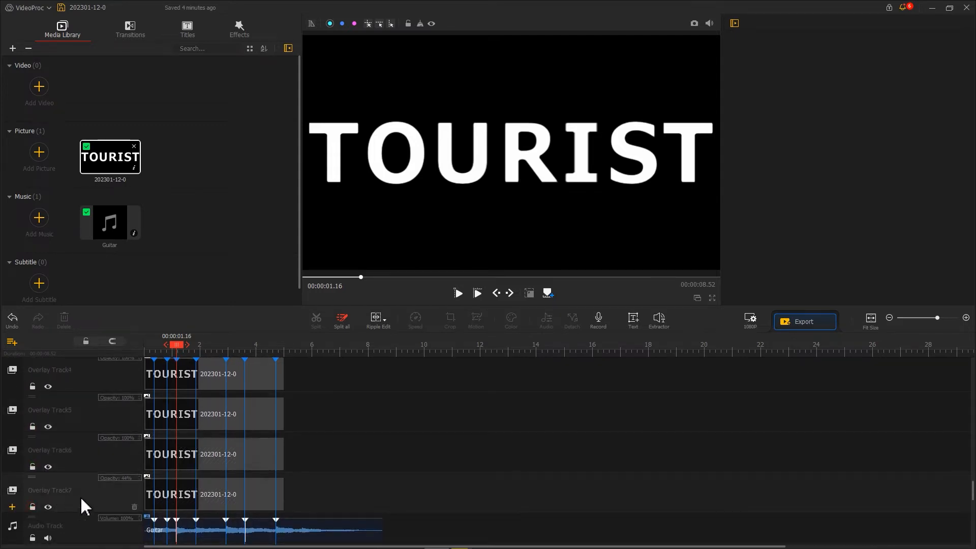
{"action": "left_click", "coordinate": [134, 507]}
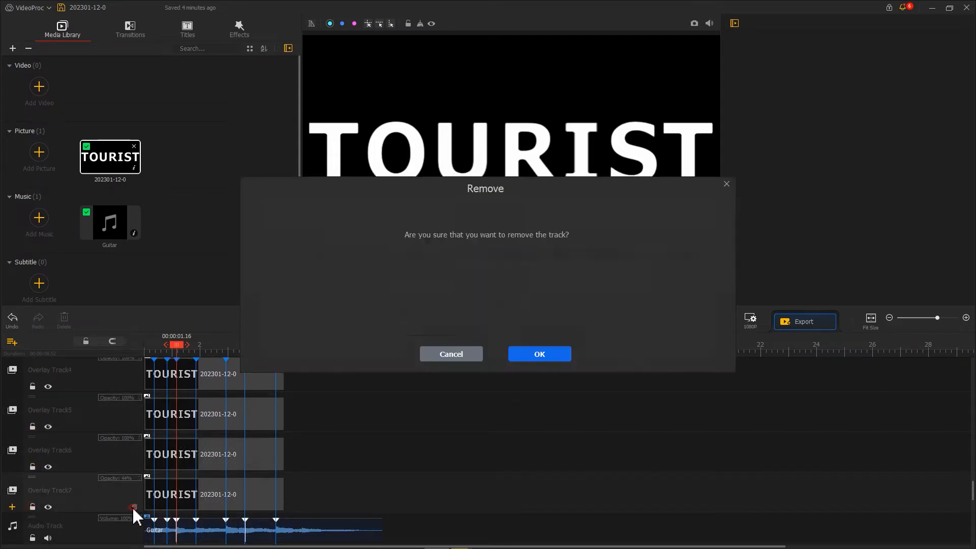
{"action": "left_click", "coordinate": [510, 358]}
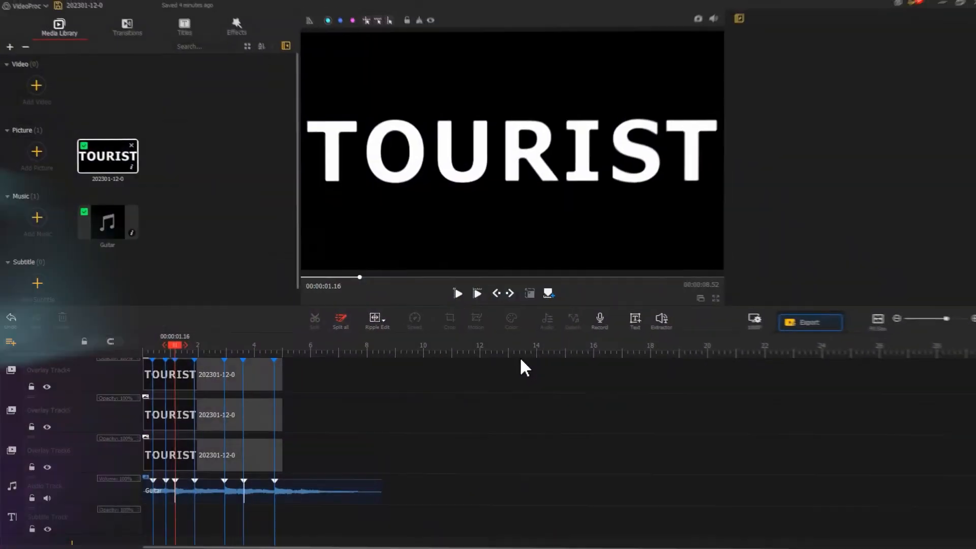
In the Motion Editor for the first T clip, add a start keyframe with the full-size 282x1080 frame moved completely below the letter.
{"action": "scroll", "coordinate": [257, 410], "scroll_direction": "up", "scroll_amount": 5}
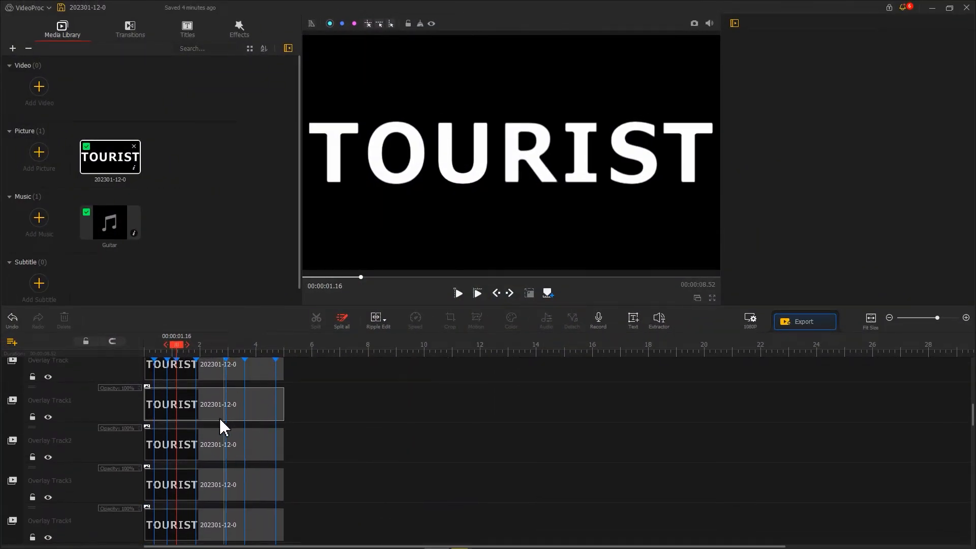
{"action": "scroll", "coordinate": [214, 432], "scroll_direction": "up", "scroll_amount": 2}
{"action": "left_click", "coordinate": [202, 437]}
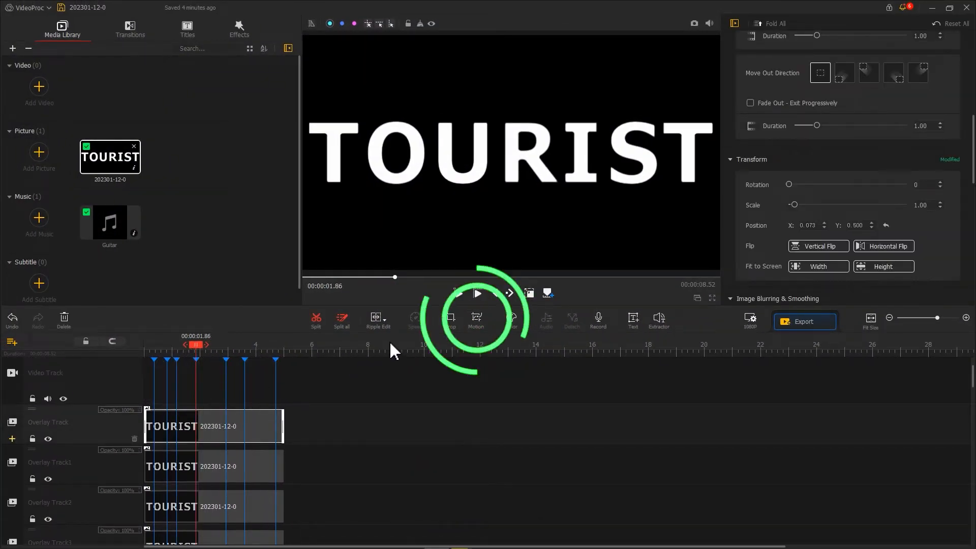
{"action": "left_click", "coordinate": [478, 321]}
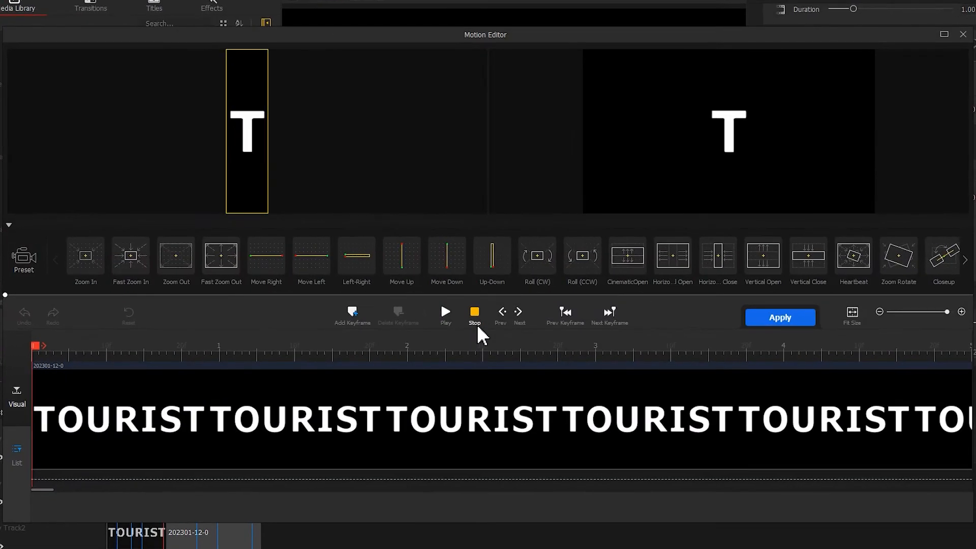
{"action": "left_click", "coordinate": [353, 315]}
{"action": "mouse_move", "coordinate": [315, 270]}
{"action": "left_click_drag", "start_coordinate": [236, 173], "coordinate": [226, 210]}
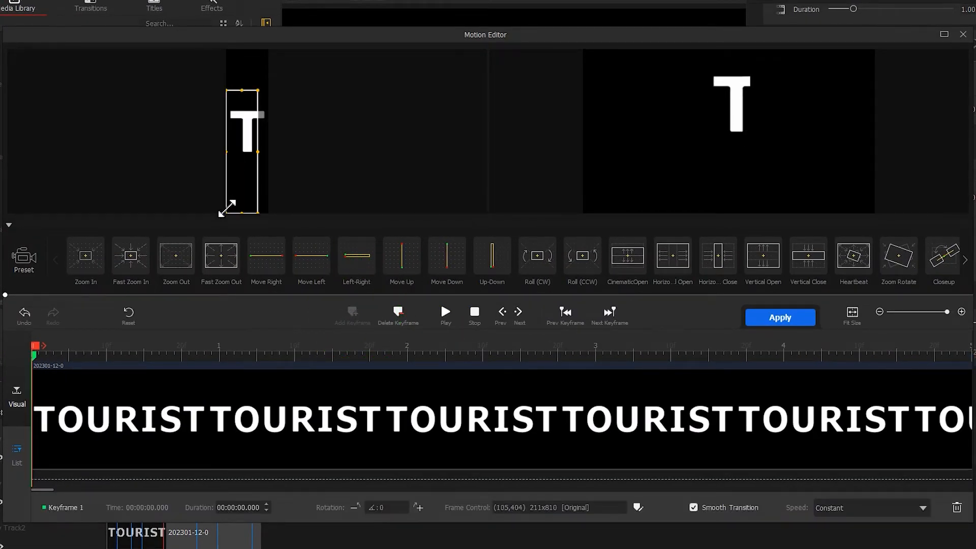
{"action": "left_click_drag", "start_coordinate": [259, 91], "coordinate": [268, 74]}
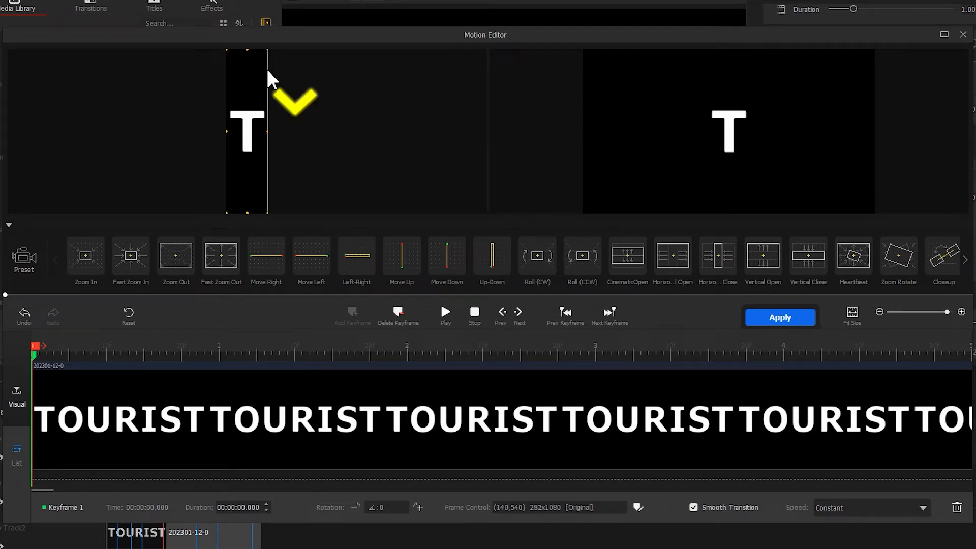
{"action": "left_click_drag", "start_coordinate": [254, 63], "coordinate": [256, 220]}
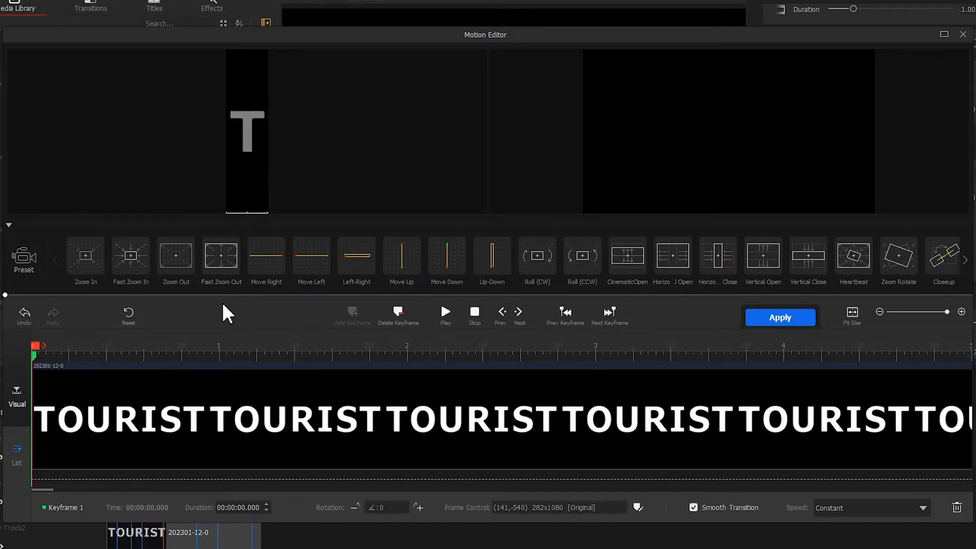
Add a keyframe at 0.80 s with the frame back over the whole T, using the Smooth Speed Up 1 speed.
{"action": "left_click", "coordinate": [177, 350]}
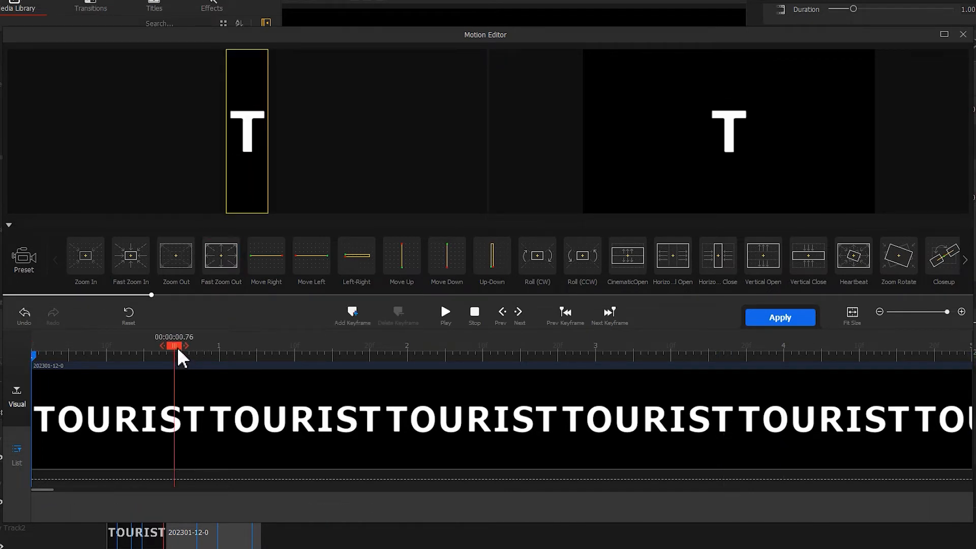
{"action": "left_click", "coordinate": [351, 320]}
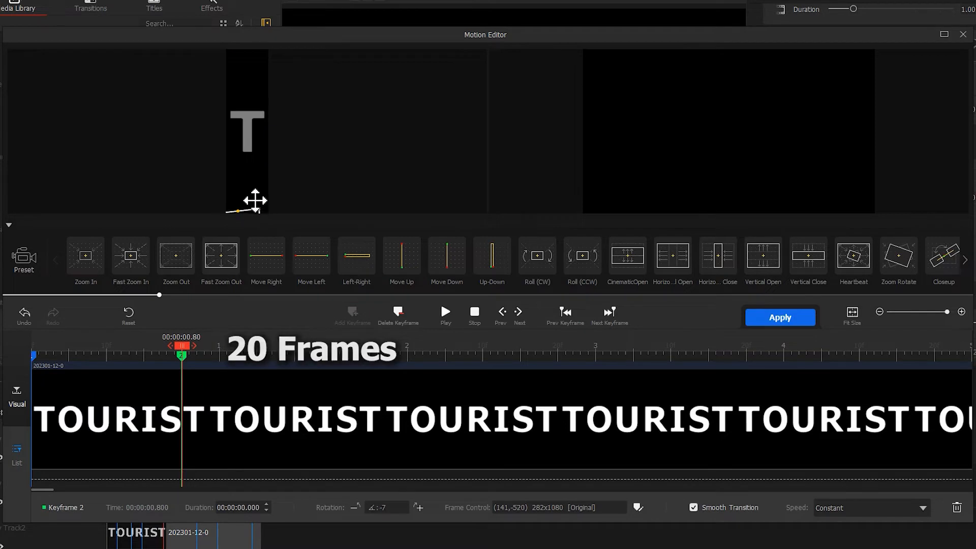
{"action": "left_click_drag", "start_coordinate": [255, 185], "coordinate": [258, 53]}
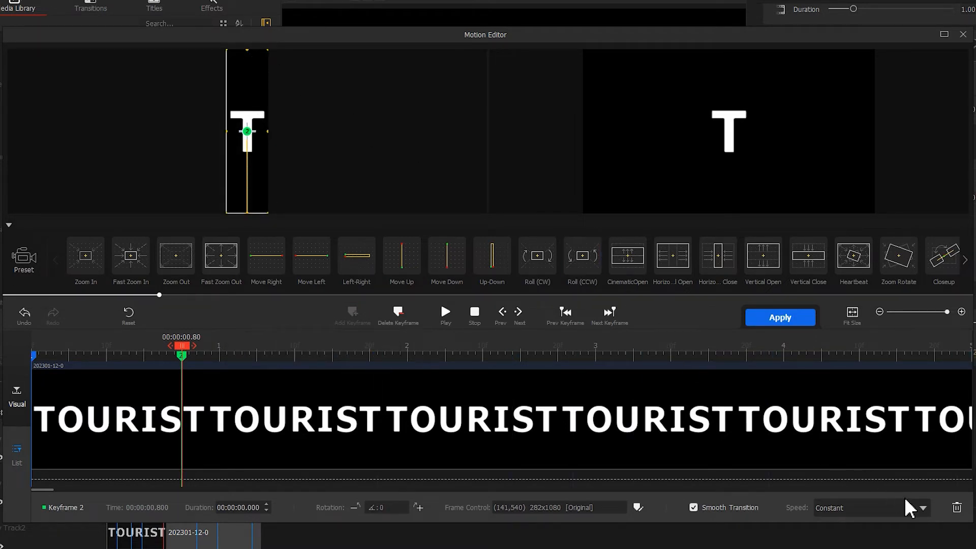
{"action": "left_click", "coordinate": [921, 508]}
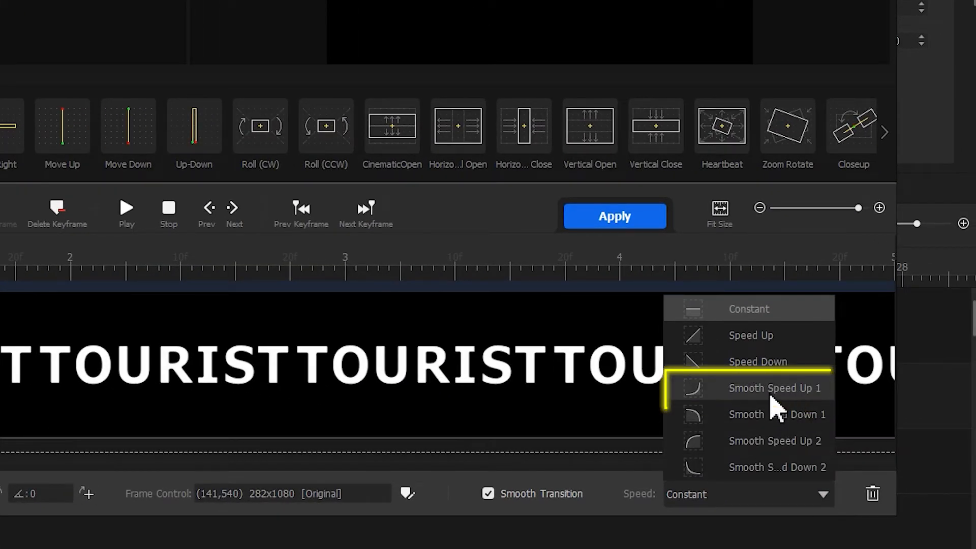
{"action": "left_click", "coordinate": [712, 396]}
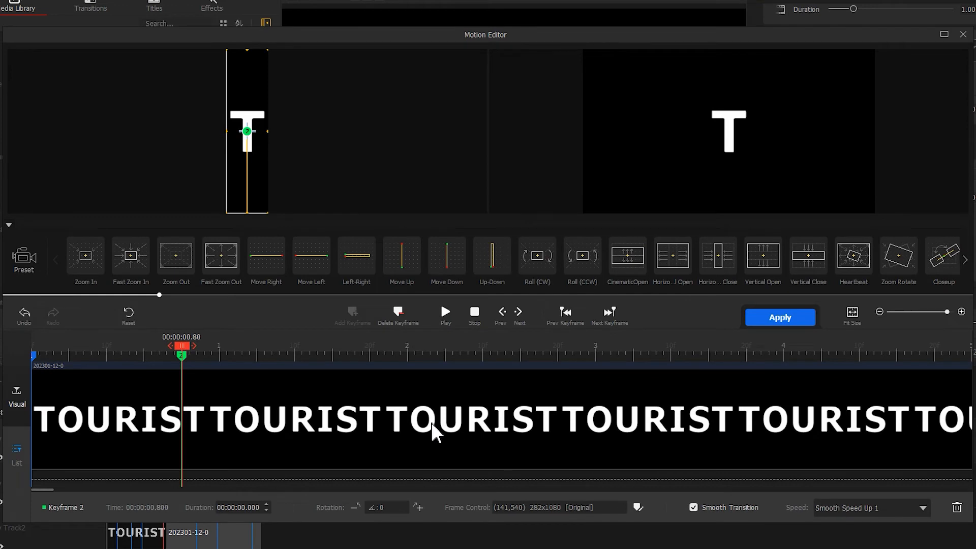
Add a third keyframe at 1.36 s with the frame shifted down to (141,384), using the Smooth Speed Down 1 speed.
{"action": "left_click_drag", "start_coordinate": [184, 347], "coordinate": [288, 355]}
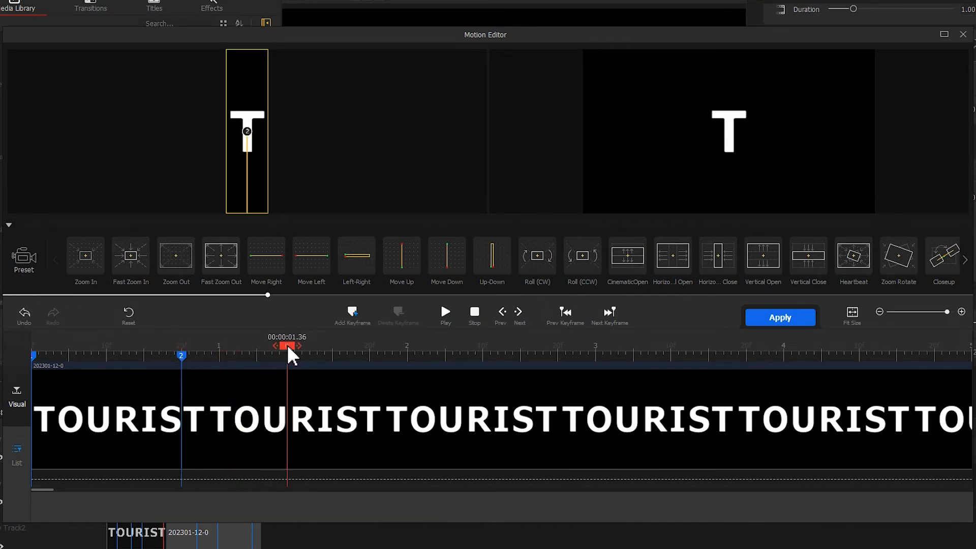
{"action": "left_click", "coordinate": [355, 317]}
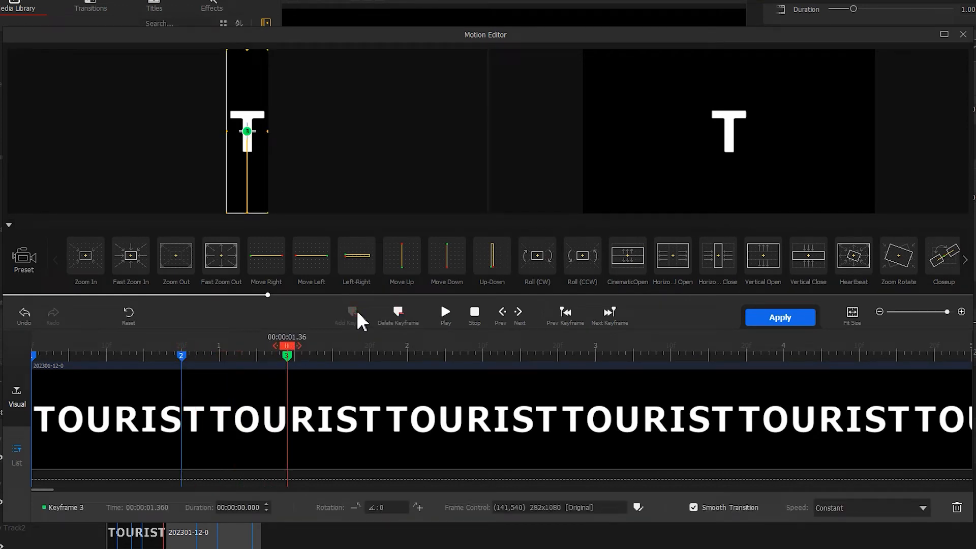
{"action": "left_click_drag", "start_coordinate": [246, 185], "coordinate": [246, 210]}
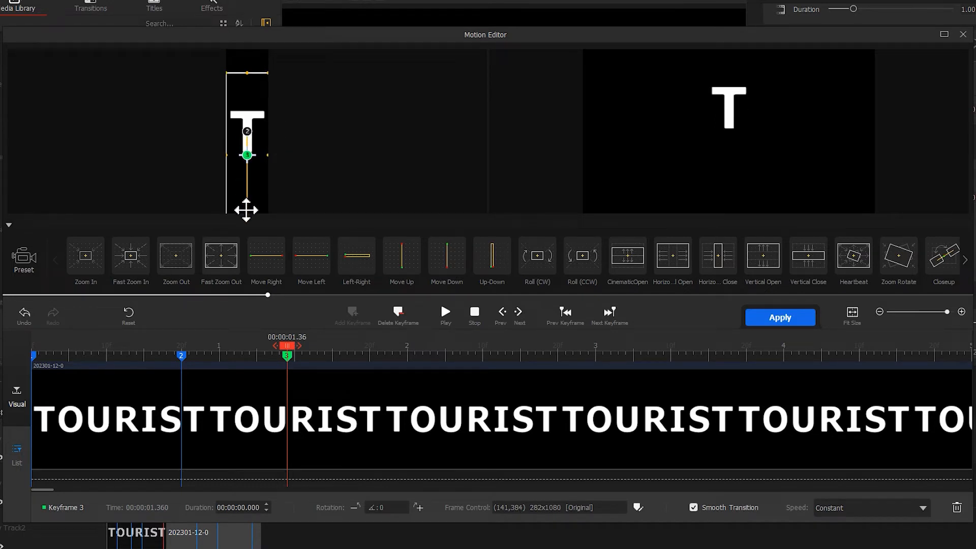
{"action": "left_click", "coordinate": [922, 508]}
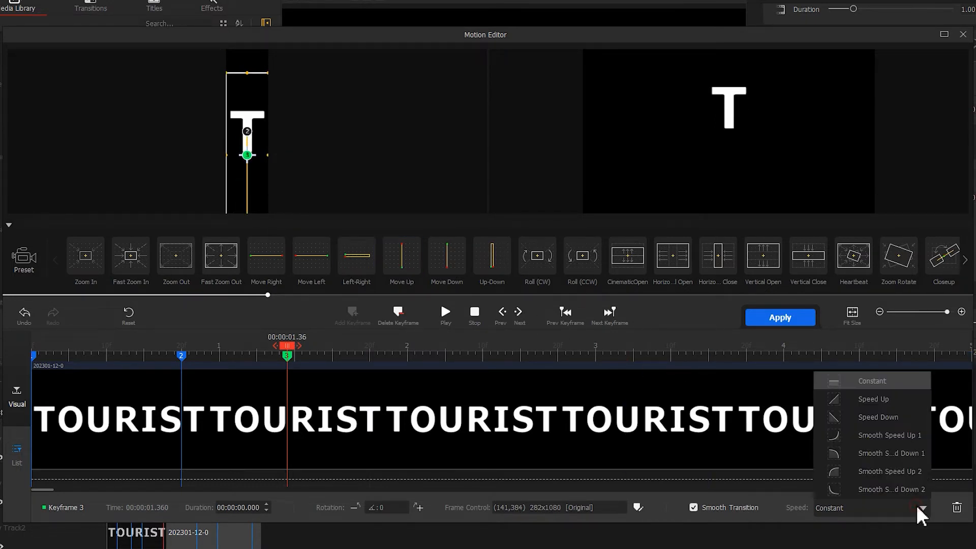
{"action": "left_click", "coordinate": [902, 455]}
Add a fourth keyframe at 1.60 s with the frame covering the whole T, using the Smooth Speed Up 1 speed.
{"action": "left_click_drag", "start_coordinate": [293, 351], "coordinate": [333, 349]}
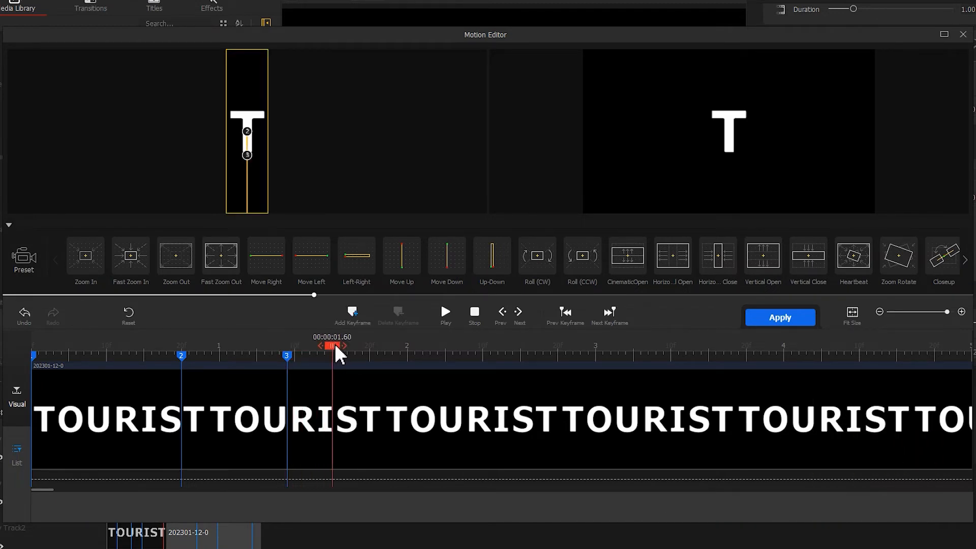
{"action": "left_click", "coordinate": [353, 316]}
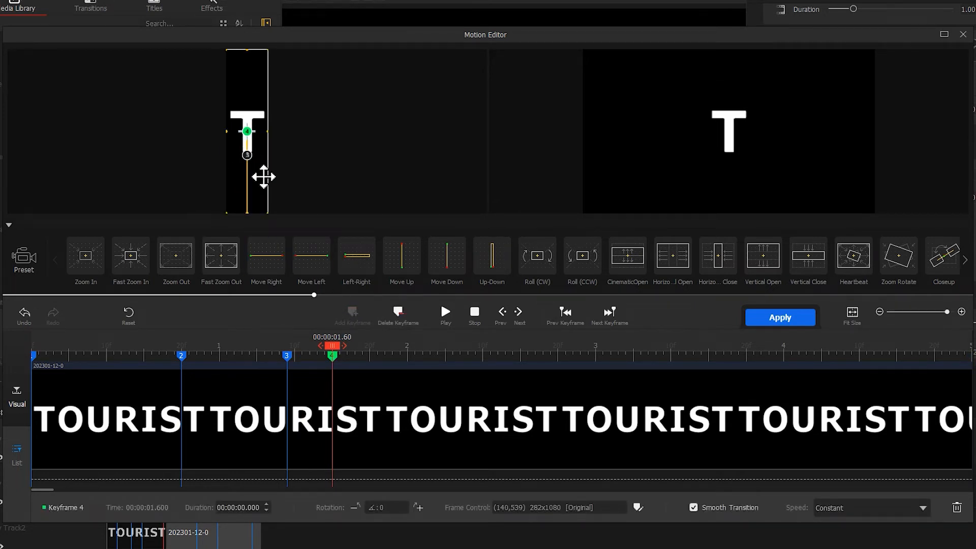
{"action": "left_click", "coordinate": [897, 506]}
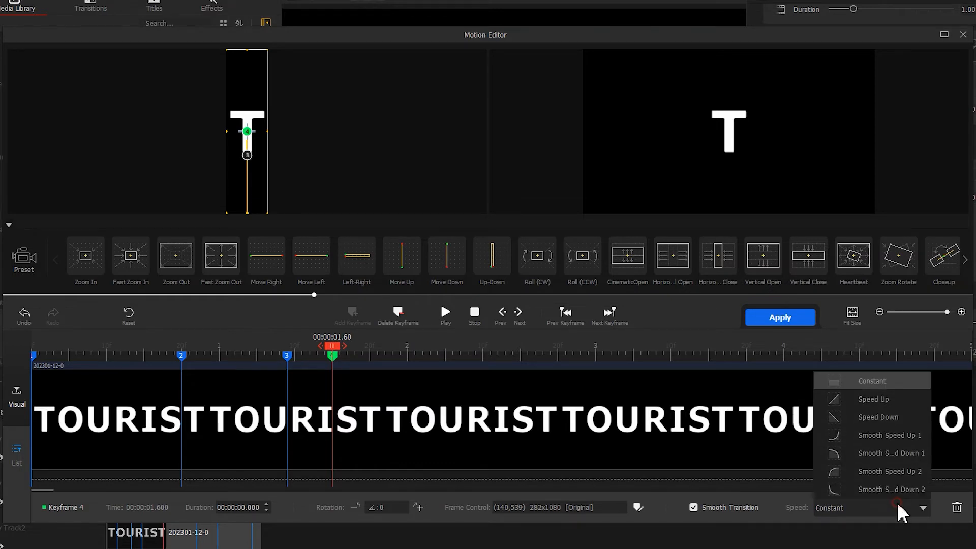
{"action": "left_click", "coordinate": [894, 440]}
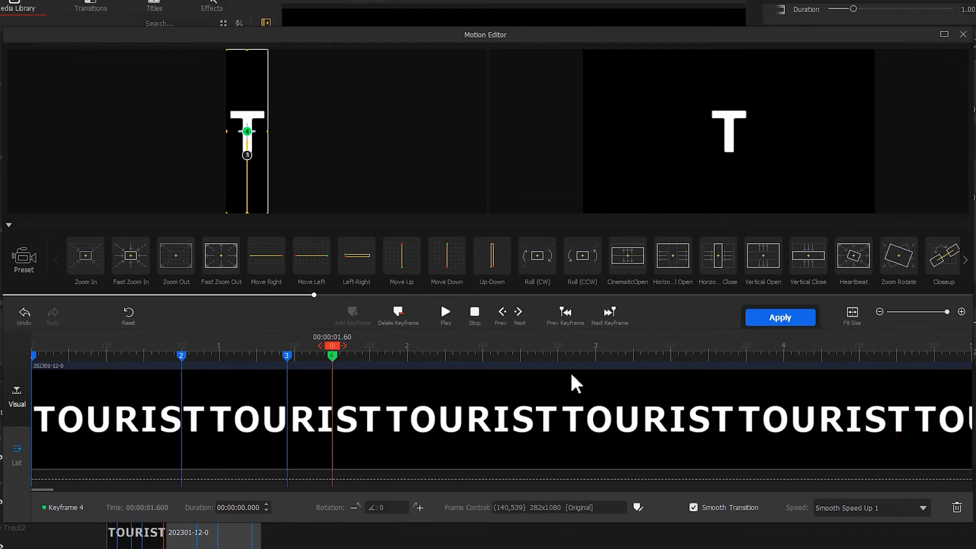
Preview the T's motion and tighten it by moving keyframes 3 and 4 to about 1.1 s and 1.2 s, applying the result.
{"action": "left_click_drag", "start_coordinate": [338, 350], "coordinate": [15, 373]}
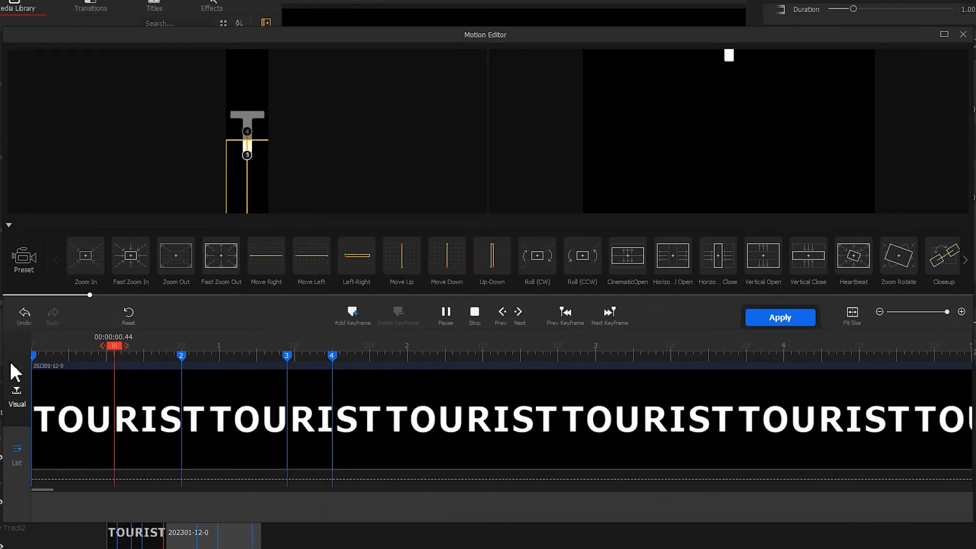
{"action": "key", "text": "space"}
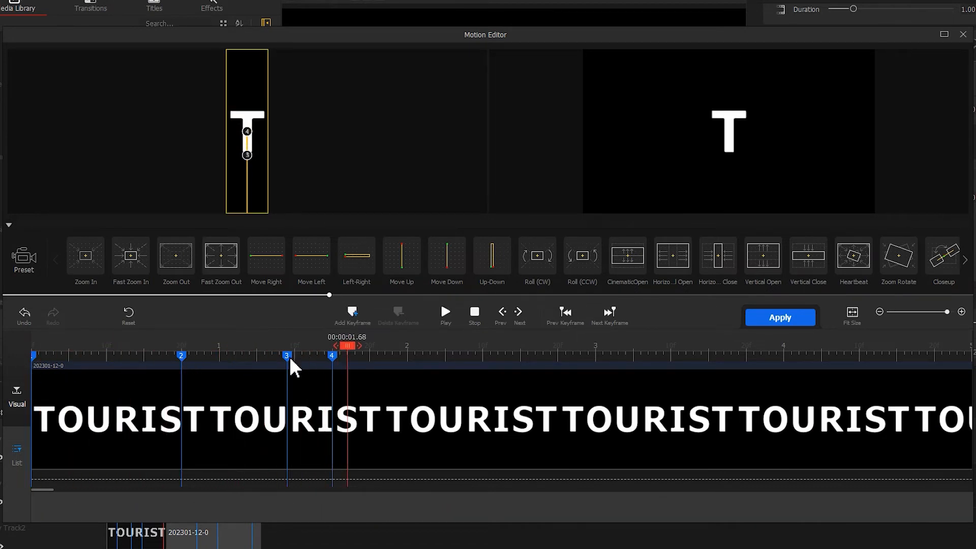
{"action": "left_click_drag", "start_coordinate": [288, 357], "coordinate": [233, 358]}
{"action": "left_click_drag", "start_coordinate": [333, 358], "coordinate": [272, 357]}
{"action": "key", "text": "space"}
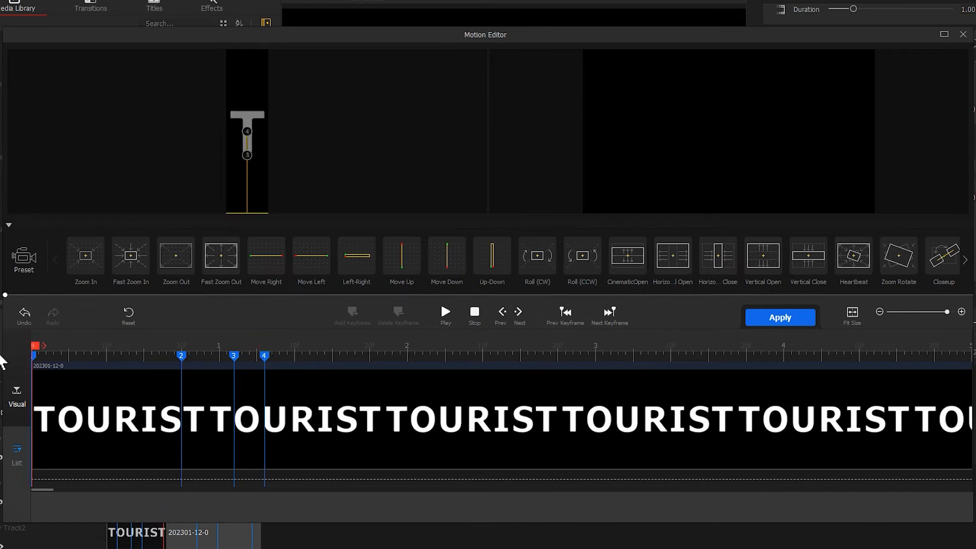
{"action": "left_click", "coordinate": [263, 356]}
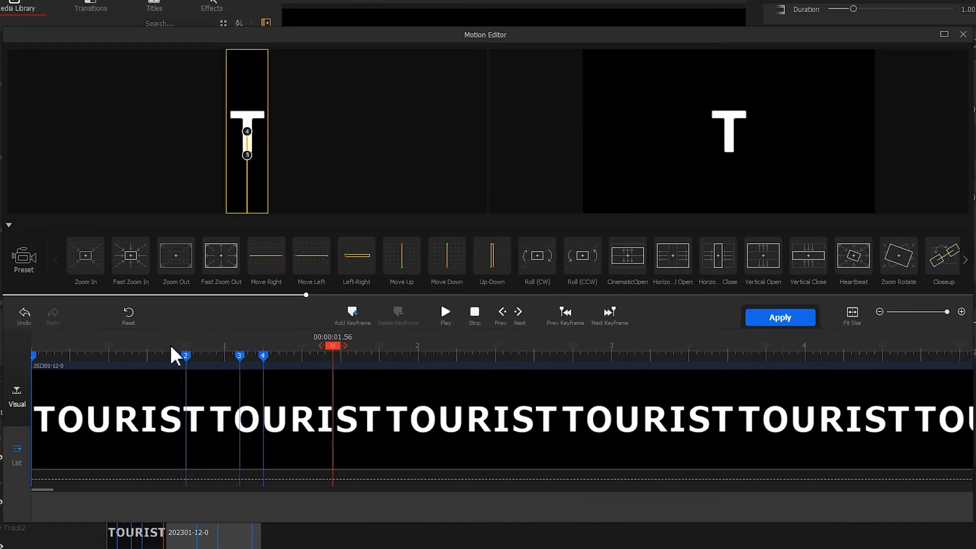
{"action": "left_click", "coordinate": [764, 319]}
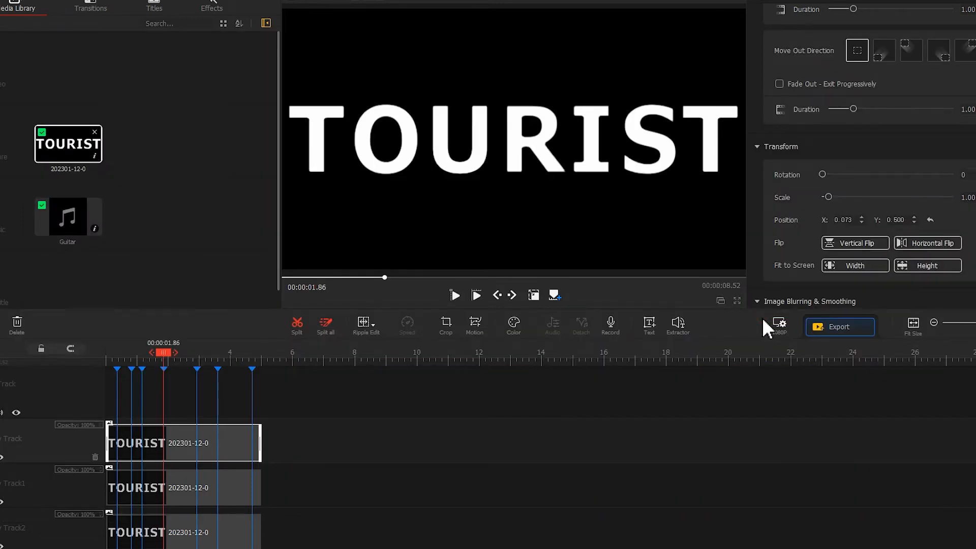
Open the Motion Editor for the O clip on Overlay Track1 and add a keyframe at its start.
{"action": "left_click", "coordinate": [166, 488]}
{"action": "left_click", "coordinate": [479, 326]}
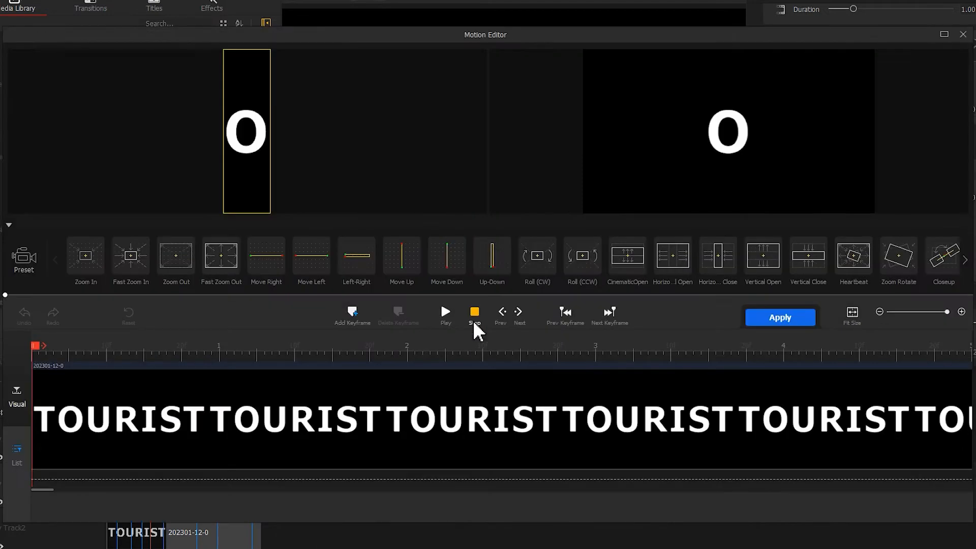
{"action": "left_click", "coordinate": [354, 320]}
{"action": "left_click", "coordinate": [182, 351]}
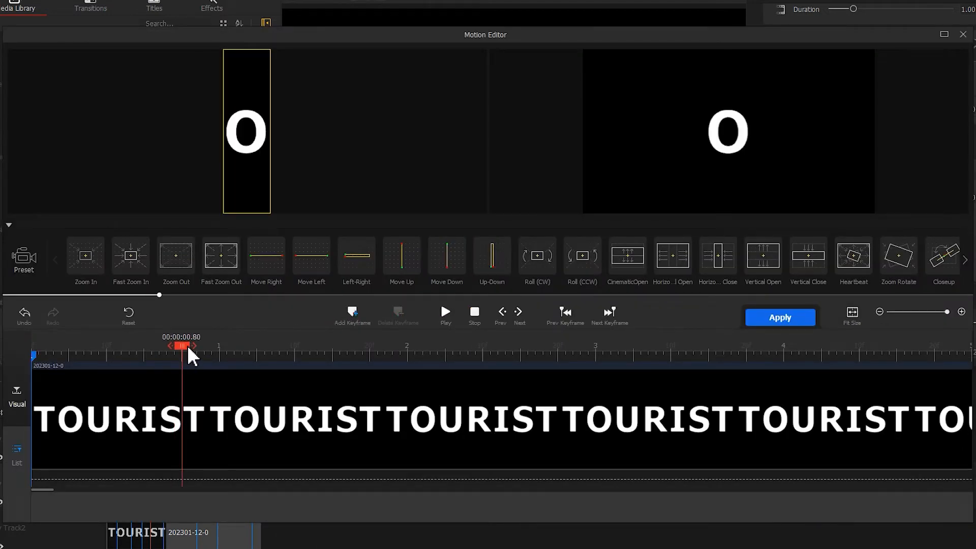
{"action": "key", "text": "ctrl+z"}
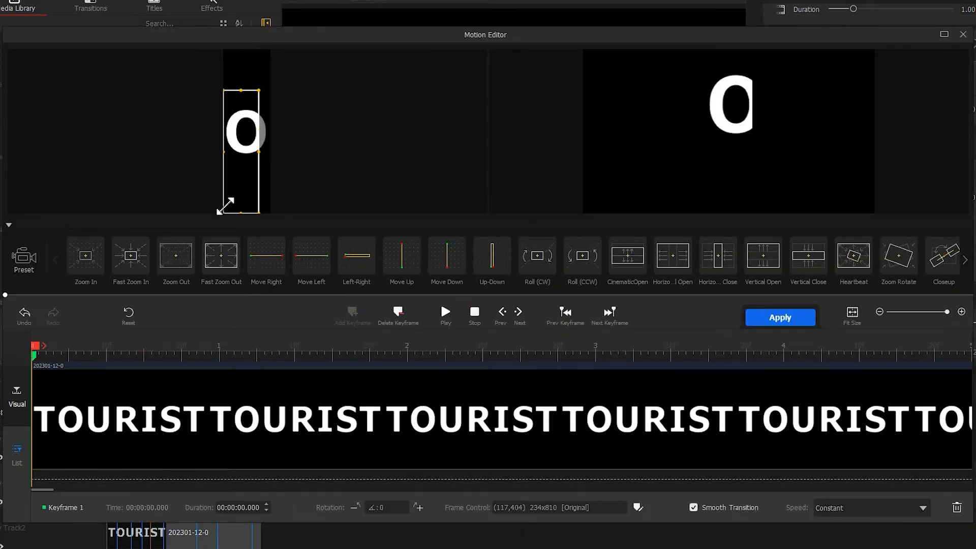
Fit the frame over the whole O in the 0.80 s keyframe and set its speed to Smooth Speed Up 1.
{"action": "left_click_drag", "start_coordinate": [250, 80], "coordinate": [259, 53]}
{"action": "left_click", "coordinate": [873, 508]}
{"action": "left_click", "coordinate": [885, 472]}
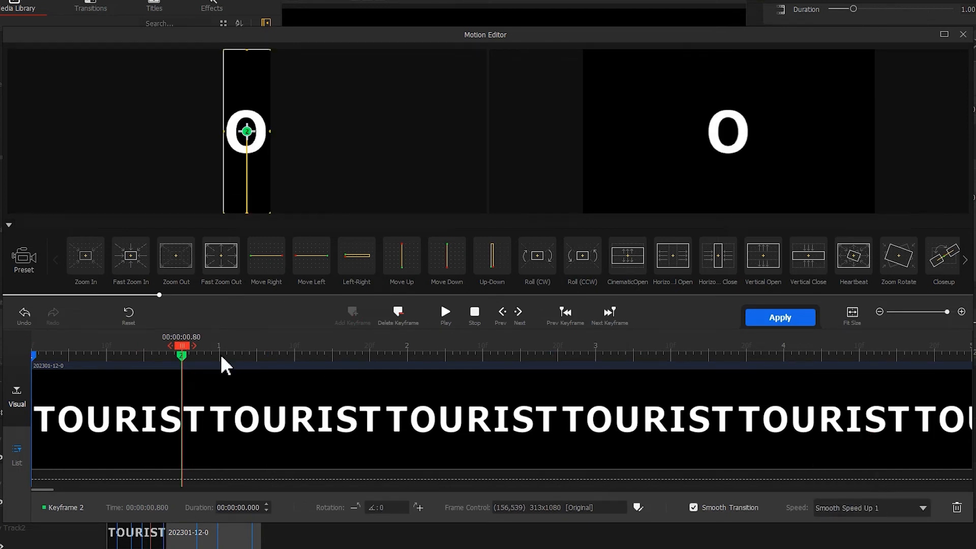
Add a third keyframe to the O clip shortly after the second, with the frame shifted slightly down and a different speed curve.
{"action": "left_click_drag", "start_coordinate": [182, 346], "coordinate": [249, 347]}
{"action": "left_click", "coordinate": [352, 316]}
{"action": "left_click_drag", "start_coordinate": [248, 185], "coordinate": [247, 216]}
{"action": "left_click", "coordinate": [873, 508]}
{"action": "left_click", "coordinate": [885, 472]}
{"action": "left_click_drag", "start_coordinate": [249, 346], "coordinate": [287, 346]}
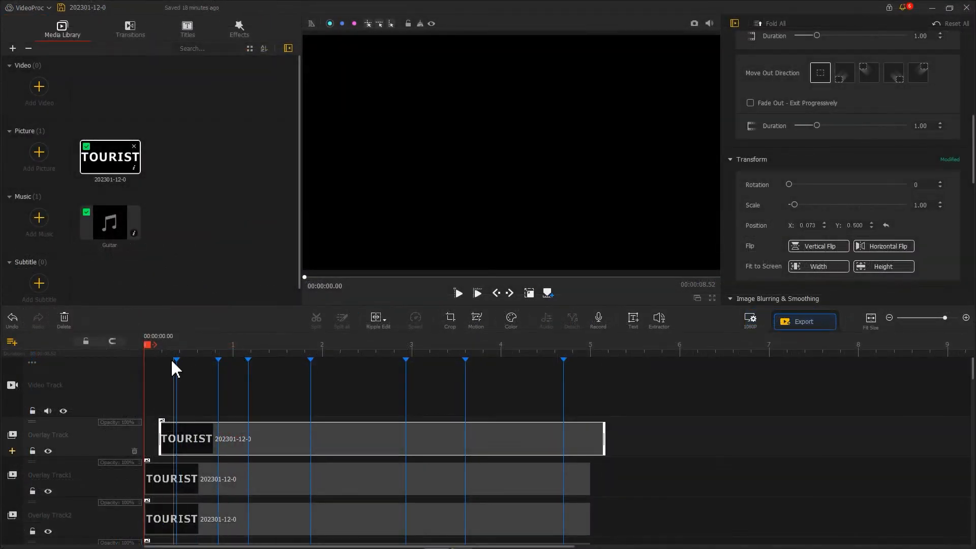
Shift the letter clips on the overlay tracks so each one starts in sequence just ahead of its own beat marker.
{"action": "left_click_drag", "start_coordinate": [184, 348], "coordinate": [184, 354]}
{"action": "left_click_drag", "start_coordinate": [200, 476], "coordinate": [263, 476]}
{"action": "scroll", "coordinate": [243, 473], "scroll_direction": "down", "scroll_amount": 3}
{"action": "left_click_drag", "start_coordinate": [193, 457], "coordinate": [282, 457]}
{"action": "left_click_drag", "start_coordinate": [248, 497], "coordinate": [397, 498]}
{"action": "scroll", "coordinate": [325, 490], "scroll_direction": "down", "scroll_amount": 3}
{"action": "left_click_drag", "start_coordinate": [259, 481], "coordinate": [506, 482]}
{"action": "scroll", "coordinate": [476, 481], "scroll_direction": "down", "scroll_amount": 1}
{"action": "scroll", "coordinate": [438, 488], "scroll_direction": "down", "scroll_amount": 1}
{"action": "left_click_drag", "start_coordinate": [315, 457], "coordinate": [616, 458]}
{"action": "left_click_drag", "start_coordinate": [204, 497], "coordinate": [608, 498]}
Trim the ends of the letter clips on all overlay tracks so they finish together at 6 s.
{"action": "scroll", "coordinate": [607, 498], "scroll_direction": "up", "scroll_amount": 3}
{"action": "left_click_drag", "start_coordinate": [605, 441], "coordinate": [680, 413]}
{"action": "scroll", "coordinate": [661, 427], "scroll_direction": "down", "scroll_amount": 1}
{"action": "scroll", "coordinate": [686, 436], "scroll_direction": "down", "scroll_amount": 2}
{"action": "left_click_drag", "start_coordinate": [741, 436], "coordinate": [680, 435]}
{"action": "scroll", "coordinate": [757, 432], "scroll_direction": "down", "scroll_amount": 2}
{"action": "left_click_drag", "start_coordinate": [836, 428], "coordinate": [680, 417]}
{"action": "left_click_drag", "start_coordinate": [890, 457], "coordinate": [679, 458]}
{"action": "scroll", "coordinate": [725, 501], "scroll_direction": "down", "scroll_amount": 2}
{"action": "left_click_drag", "start_coordinate": [747, 352], "coordinate": [636, 355]}
{"action": "left_click_drag", "start_coordinate": [840, 433], "coordinate": [581, 425]}
{"action": "scroll", "coordinate": [620, 392], "scroll_direction": "up", "scroll_amount": 4}
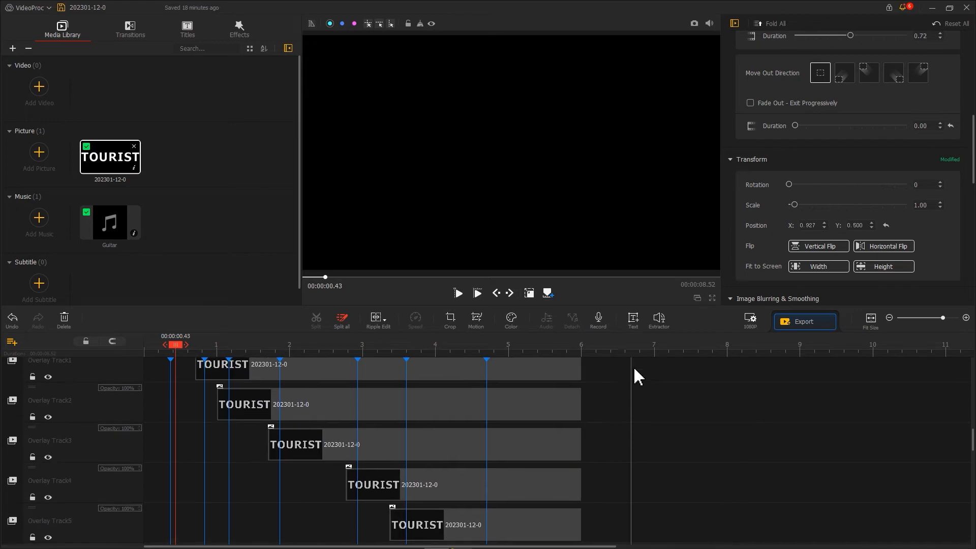
Check the staggered letter clips across the timeline and start exporting the title animation.
{"action": "left_click_drag", "start_coordinate": [651, 352], "coordinate": [357, 349]}
{"action": "scroll", "coordinate": [335, 394], "scroll_direction": "down", "scroll_amount": 1}
{"action": "scroll", "coordinate": [336, 402], "scroll_direction": "down", "scroll_amount": 1}
{"action": "scroll", "coordinate": [337, 401], "scroll_direction": "up", "scroll_amount": 3}
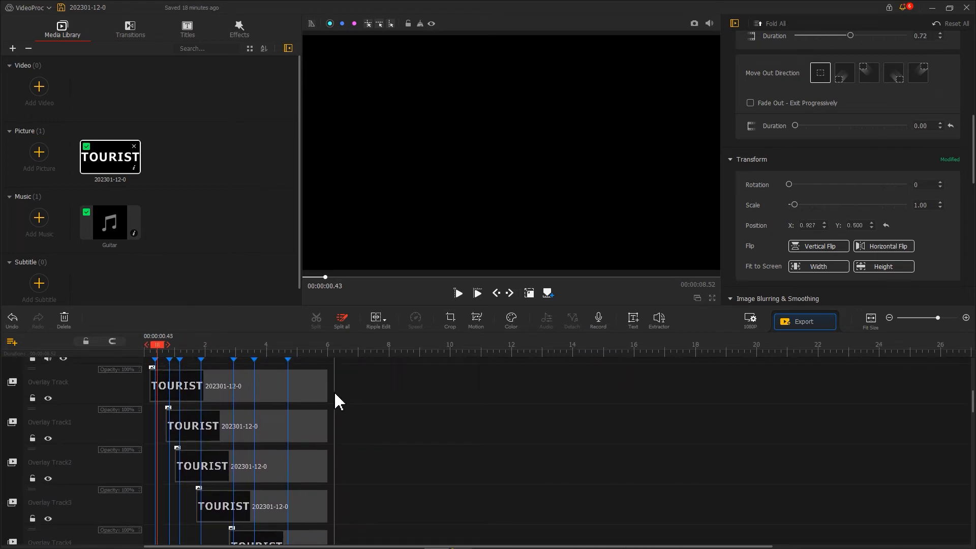
{"action": "left_click", "coordinate": [828, 321]}
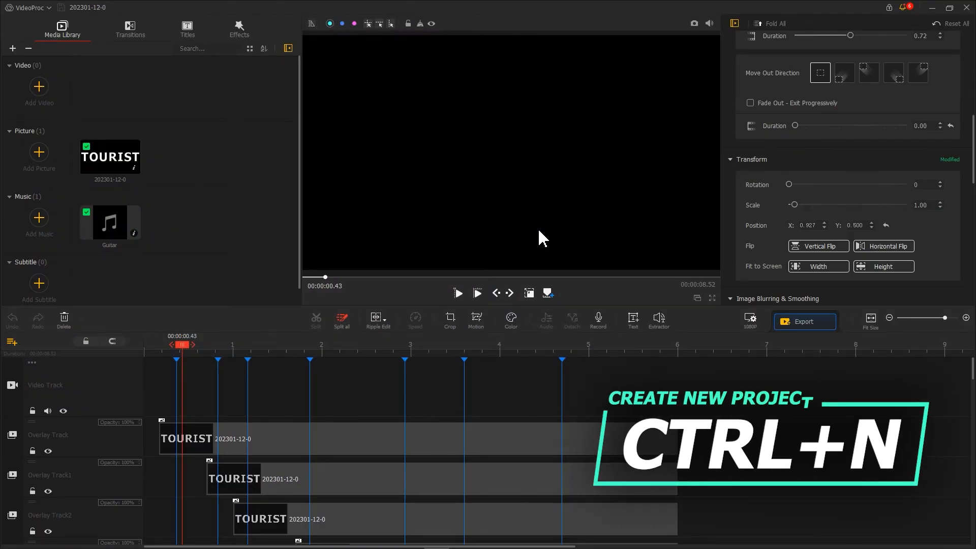
Create a new 1920 x 1080, 30 FPS project and import the antarctic sky video and the Guitar 1 title video.
{"action": "key", "text": "ctrl+n"}
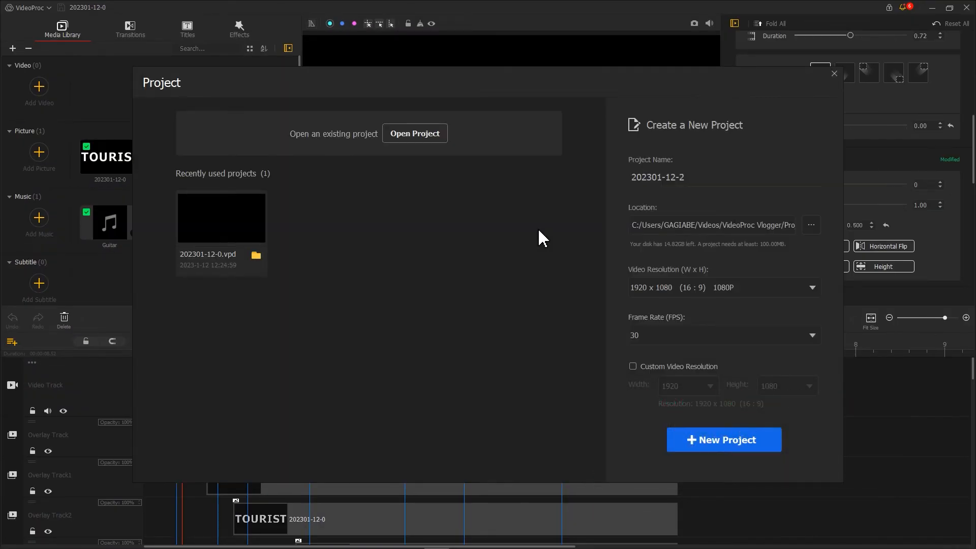
{"action": "left_click", "coordinate": [728, 441]}
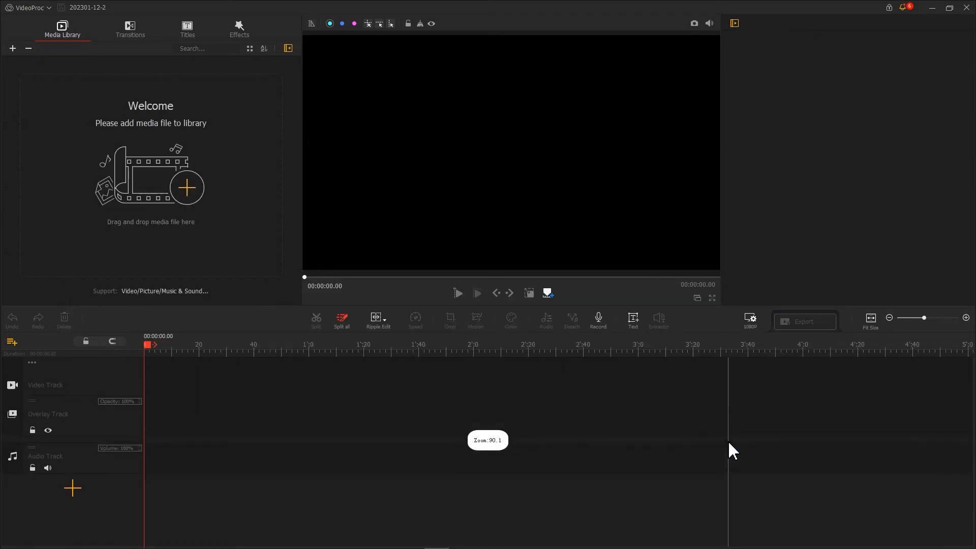
{"action": "left_click_drag", "start_coordinate": [864, 5], "coordinate": [253, 187]}
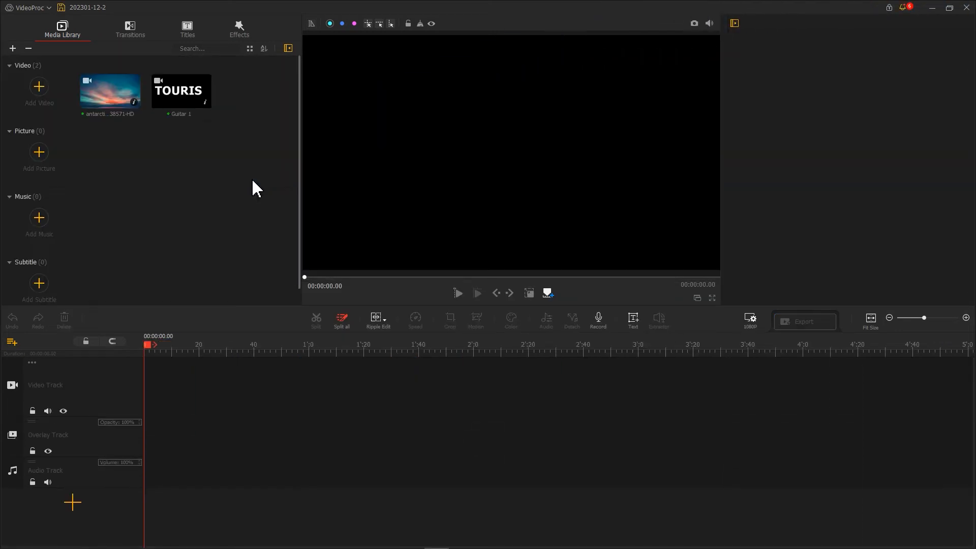
Place the Guitar 1 title video at the start of the Overlay Track.
{"action": "left_click_drag", "start_coordinate": [196, 97], "coordinate": [159, 438]}
{"action": "left_click_drag", "start_coordinate": [227, 355], "coordinate": [817, 355]}
Fit the Guitar 1 overlay clip to the screen width and set its blend mode to Darken.
{"action": "scroll", "coordinate": [832, 244], "scroll_direction": "down", "scroll_amount": 5}
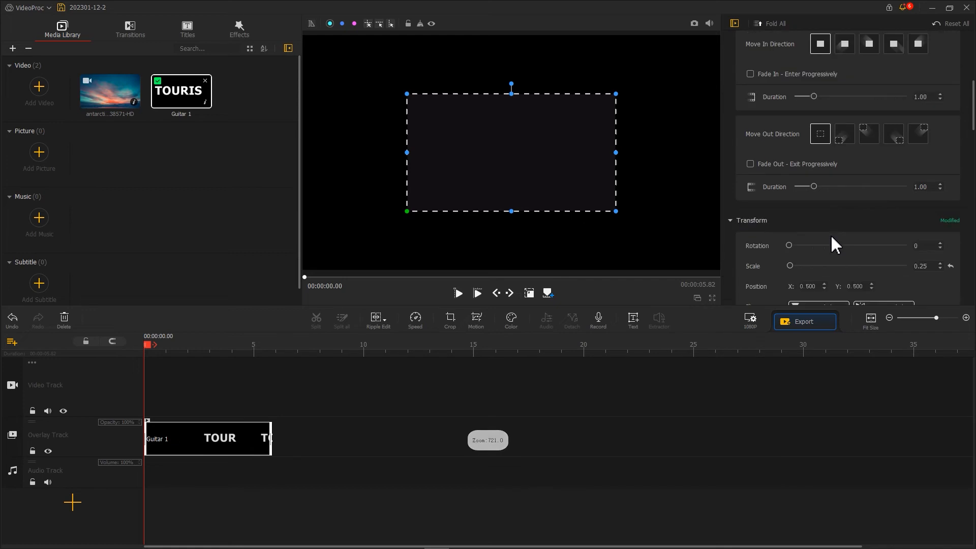
{"action": "scroll", "coordinate": [832, 238], "scroll_direction": "down", "scroll_amount": 2}
{"action": "left_click", "coordinate": [828, 236]}
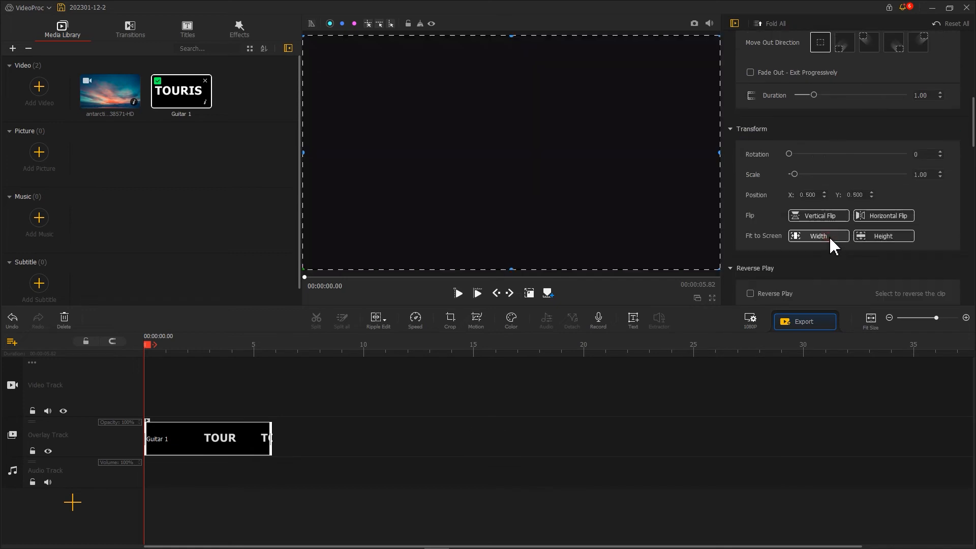
{"action": "left_click_drag", "start_coordinate": [971, 127], "coordinate": [966, 287]}
{"action": "left_click", "coordinate": [842, 182]}
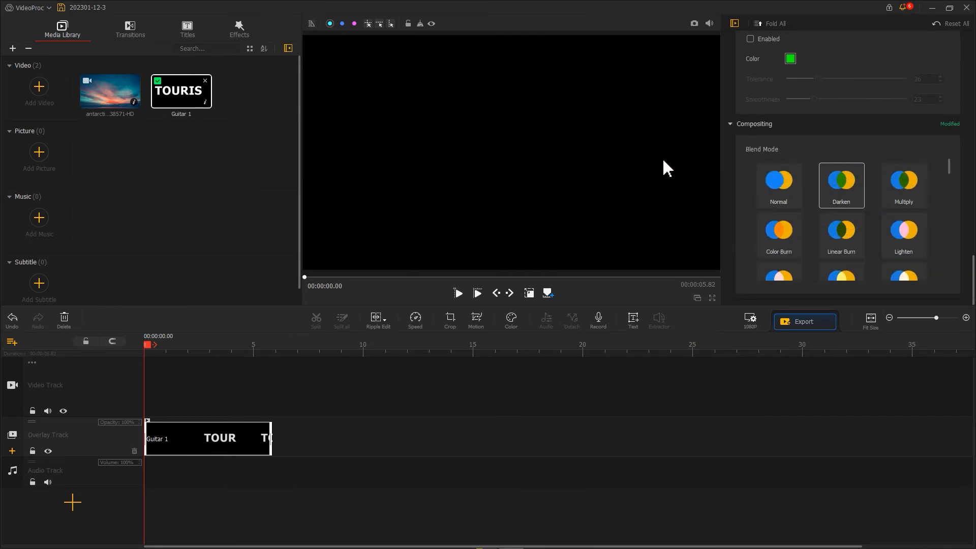
Add Guitar 1's audio at the start of the Audio Track and the antarctic sky video on the Video Track.
{"action": "left_click_drag", "start_coordinate": [186, 99], "coordinate": [145, 485]}
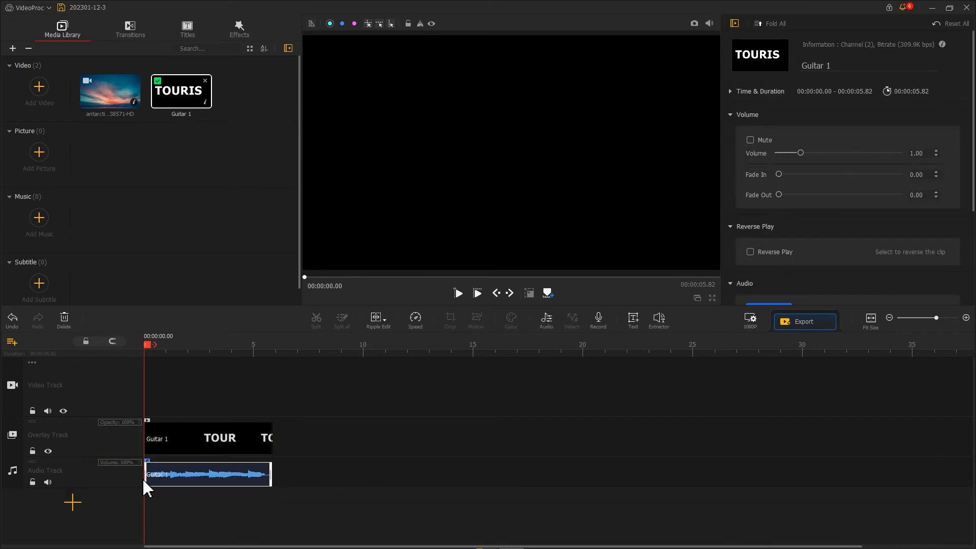
{"action": "left_click_drag", "start_coordinate": [115, 108], "coordinate": [181, 388]}
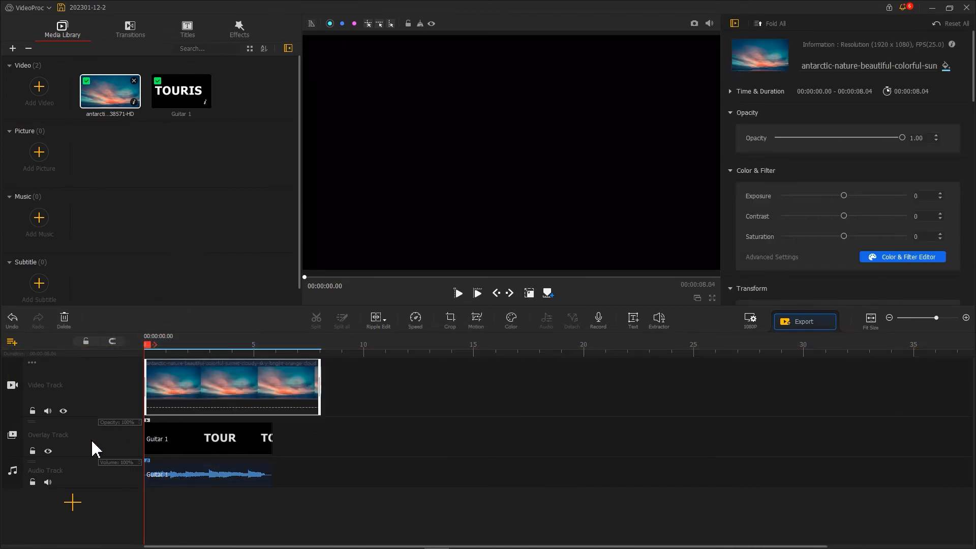
Add a second overlay track, place the TOURIST picture right after Guitar 1 on the Overlay Track, and fit it to the screen width.
{"action": "left_click", "coordinate": [13, 451]}
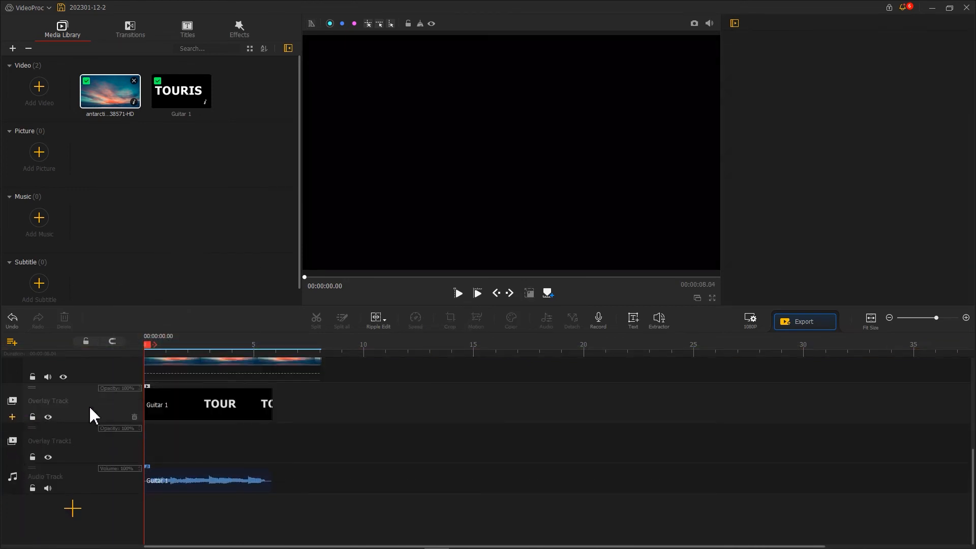
{"action": "left_click_drag", "start_coordinate": [110, 156], "coordinate": [320, 403]}
{"action": "left_click", "coordinate": [824, 268]}
Copy the TOURIST picture clip to Overlay Track1 and align it directly beneath the original.
{"action": "right_click", "coordinate": [300, 406]}
{"action": "left_click", "coordinate": [318, 404]}
{"action": "right_click", "coordinate": [268, 448]}
{"action": "left_click", "coordinate": [285, 463]}
{"action": "left_click_drag", "start_coordinate": [295, 447], "coordinate": [288, 448]}
Crop the TOURIST clip on the Overlay Track to its upper half, 530 pixels high, and apply the crop.
{"action": "left_click", "coordinate": [283, 405]}
{"action": "left_click", "coordinate": [455, 319]}
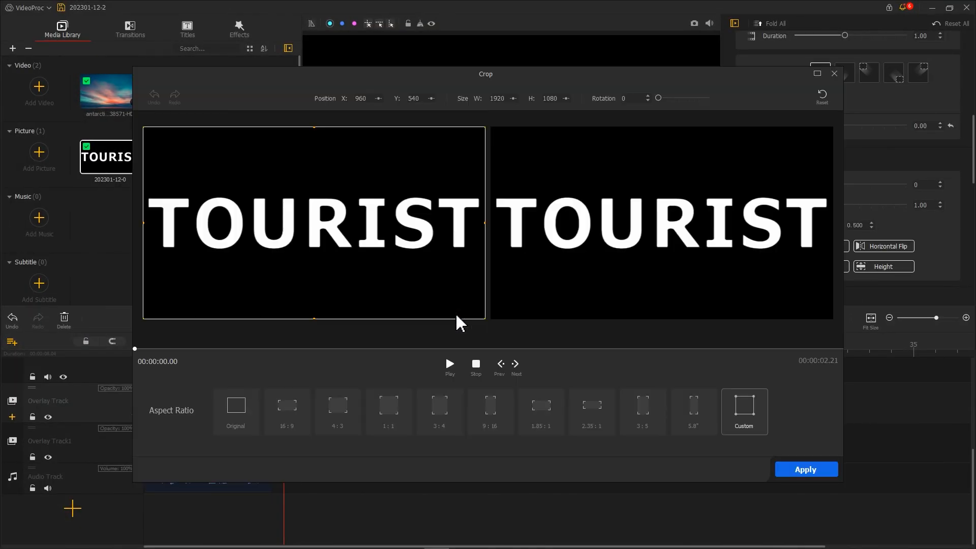
{"action": "left_click_drag", "start_coordinate": [315, 319], "coordinate": [315, 221]}
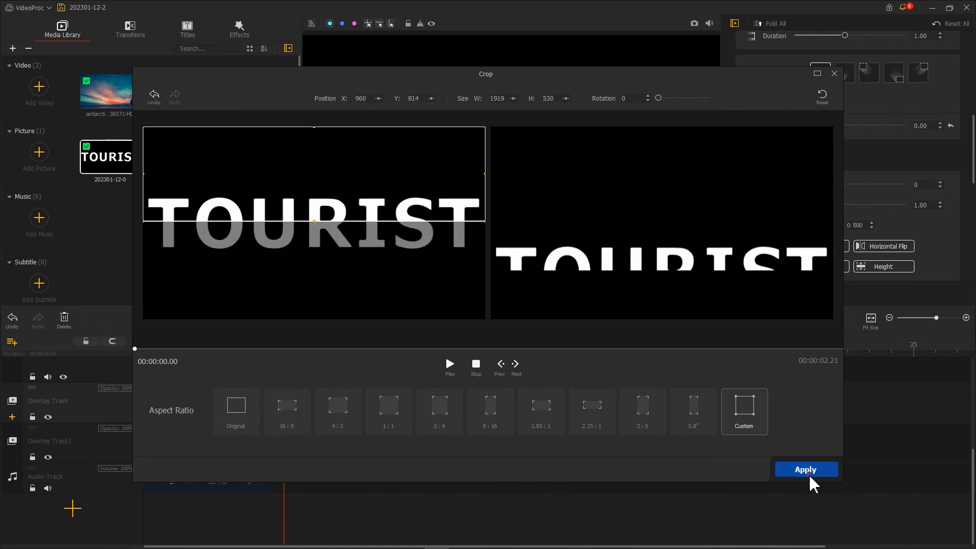
{"action": "left_click", "coordinate": [810, 477]}
Open the Motion Editor for the upper-half clip and add a starting keyframe whose frame covers the whole cropped image, 1920x530.
{"action": "left_click", "coordinate": [476, 325]}
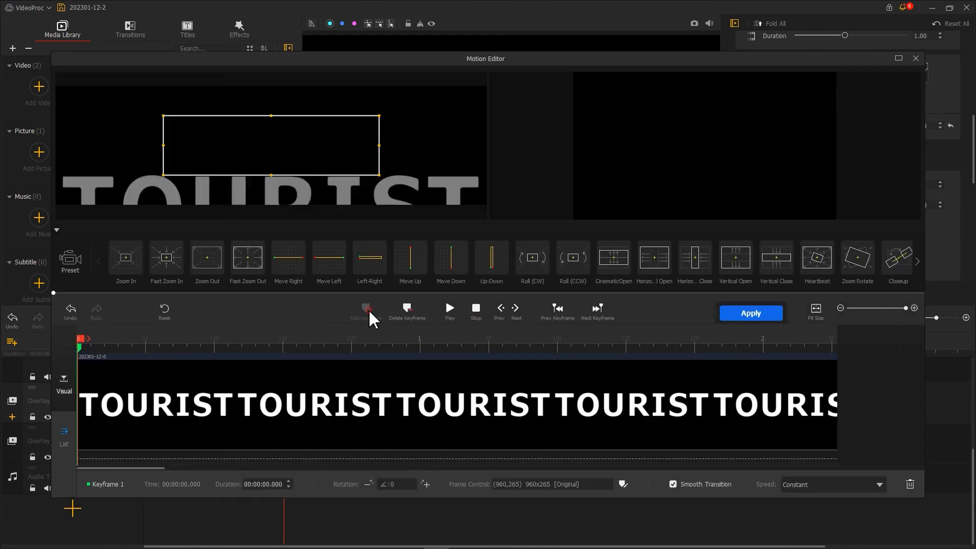
{"action": "left_click_drag", "start_coordinate": [163, 175], "coordinate": [90, 203]}
{"action": "left_click_drag", "start_coordinate": [378, 117], "coordinate": [471, 91]}
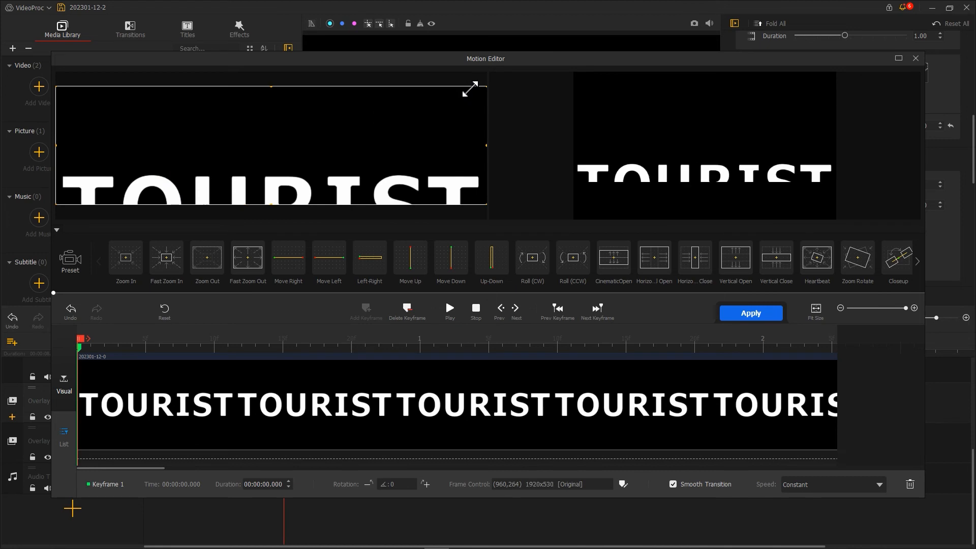
Add a second keyframe at 1.00 s with the frame moved fully below the image and its speed set to Smooth Speed Down 1.
{"action": "left_click_drag", "start_coordinate": [354, 338], "coordinate": [417, 335]}
{"action": "left_click", "coordinate": [366, 310]}
{"action": "left_click_drag", "start_coordinate": [340, 146], "coordinate": [338, 276]}
{"action": "left_click", "coordinate": [833, 484]}
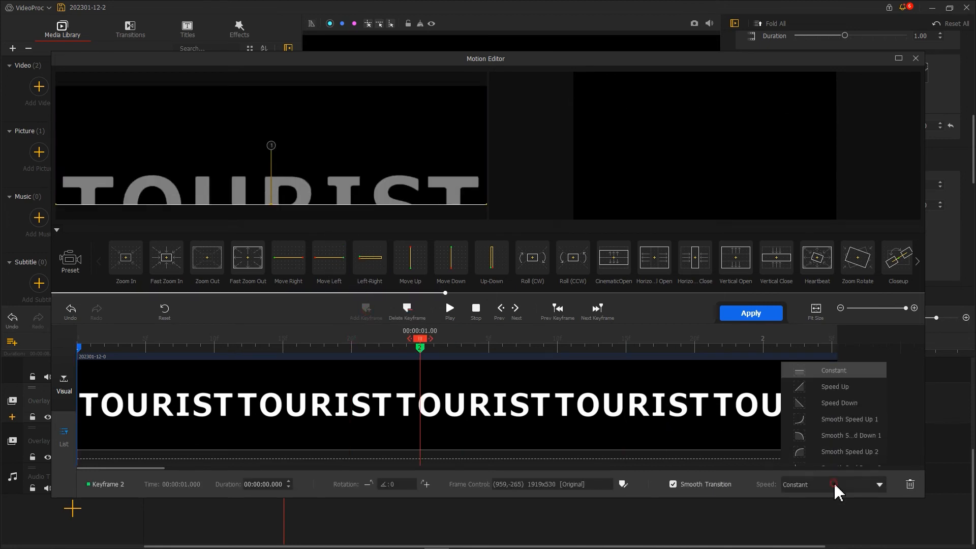
{"action": "left_click", "coordinate": [828, 436]}
Add a final keyframe at the end of the upper-half clip, apply the motion, and place the clip at the top of the video frame.
{"action": "left_click", "coordinate": [837, 340]}
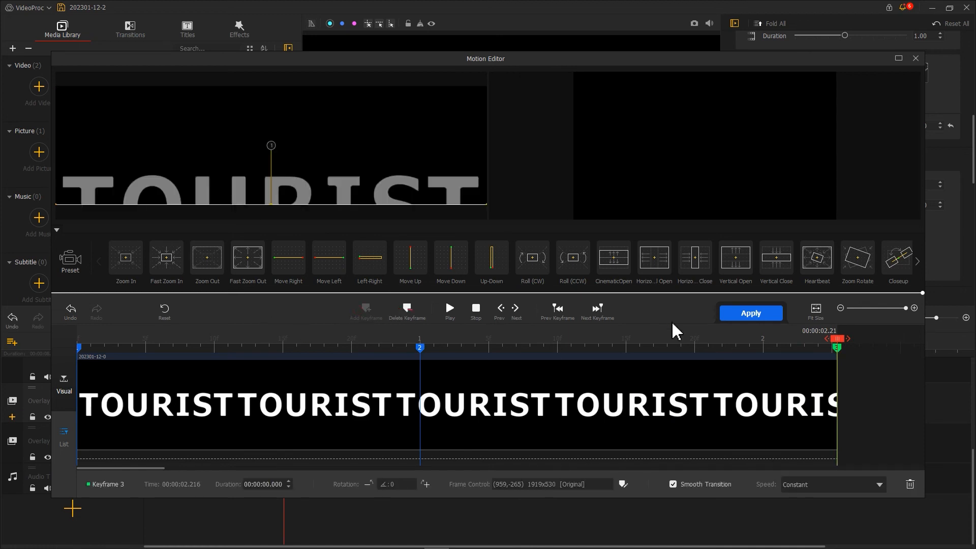
{"action": "left_click", "coordinate": [750, 313]}
{"action": "left_click", "coordinate": [519, 63]}
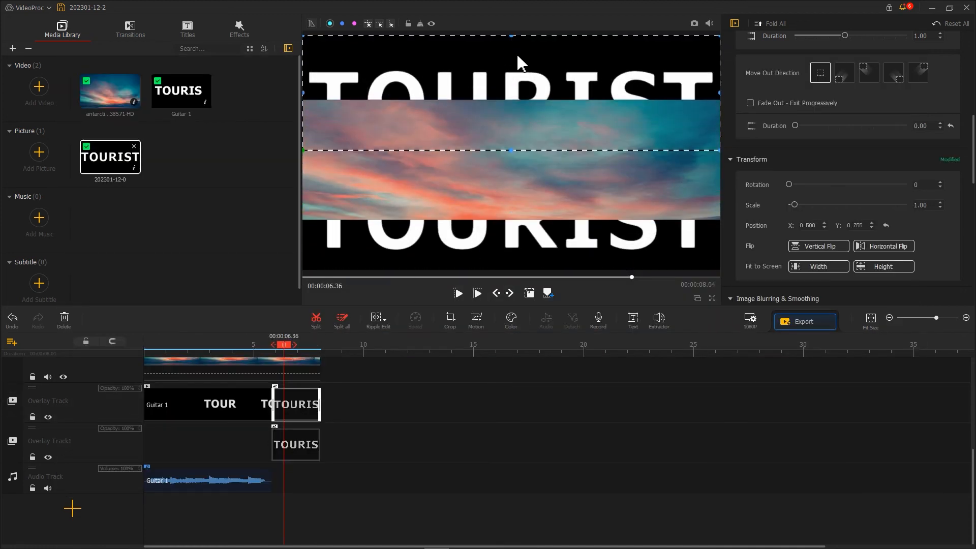
Set the blend mode of both TOURIST half clips to Darken and preview the split reveal from where they start.
{"action": "scroll", "coordinate": [846, 198], "scroll_direction": "down", "scroll_amount": 5}
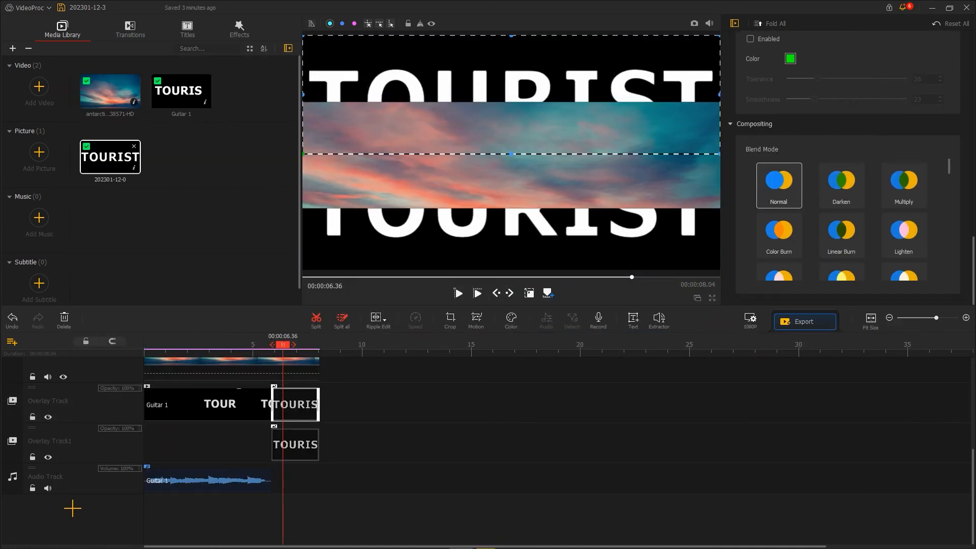
{"action": "left_click", "coordinate": [843, 184]}
{"action": "left_click", "coordinate": [303, 447]}
{"action": "left_click", "coordinate": [840, 193]}
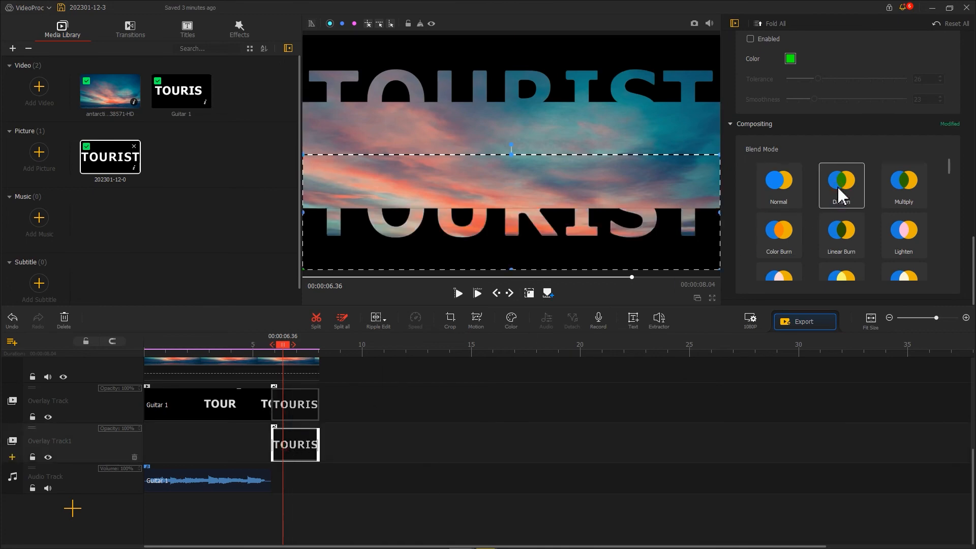
{"action": "left_click_drag", "start_coordinate": [284, 351], "coordinate": [275, 344]}
{"action": "key", "text": "space"}
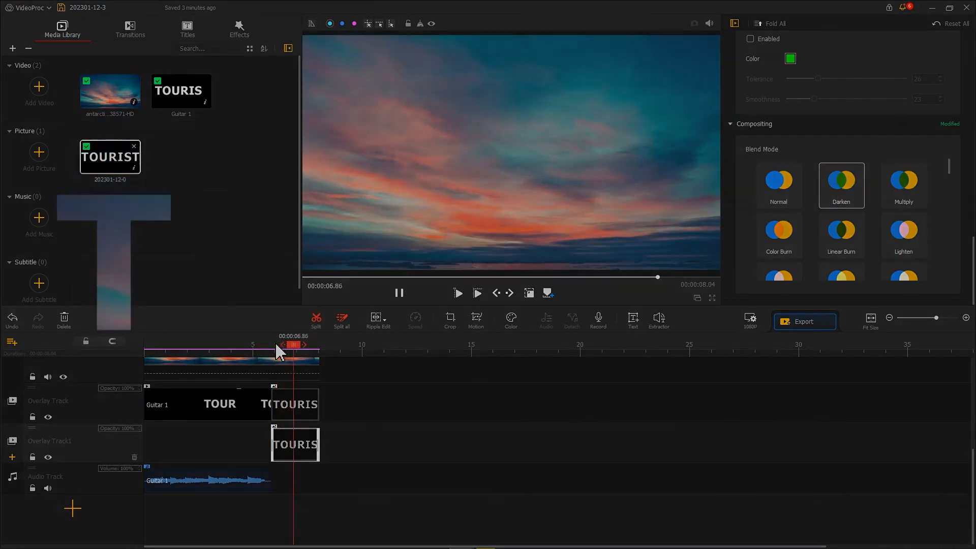